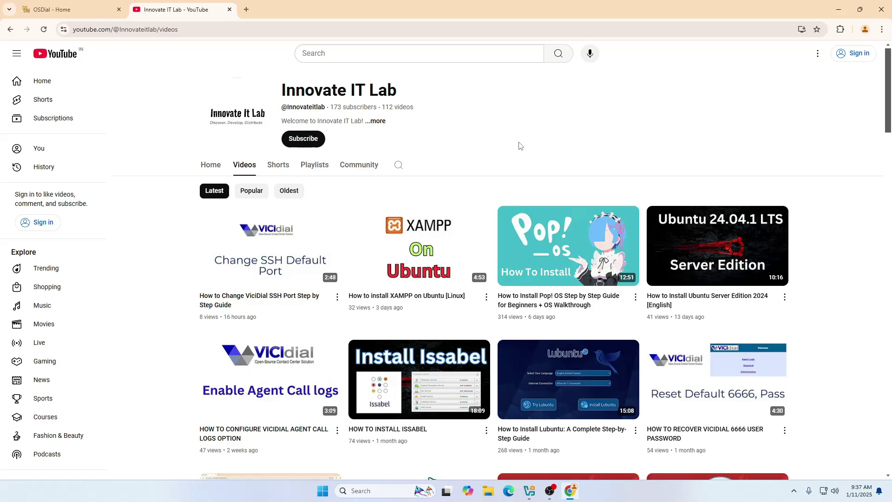
Close the YouTube channel tab to return to the osdial.com homepage.
{"action": "scroll", "coordinate": [564, 136], "scroll_direction": "down", "scroll_amount": 3}
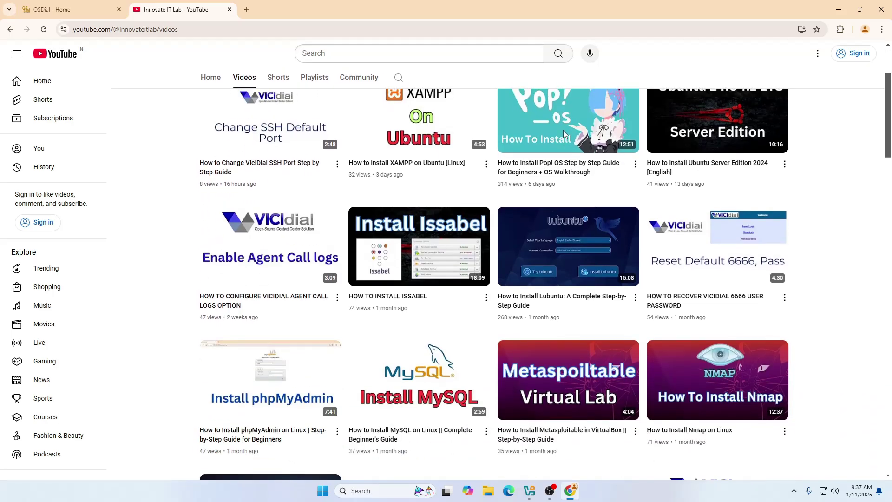
{"action": "scroll", "coordinate": [528, 141], "scroll_direction": "up", "scroll_amount": 3}
{"action": "scroll", "coordinate": [528, 142], "scroll_direction": "down", "scroll_amount": 3}
{"action": "scroll", "coordinate": [528, 141], "scroll_direction": "down", "scroll_amount": 3}
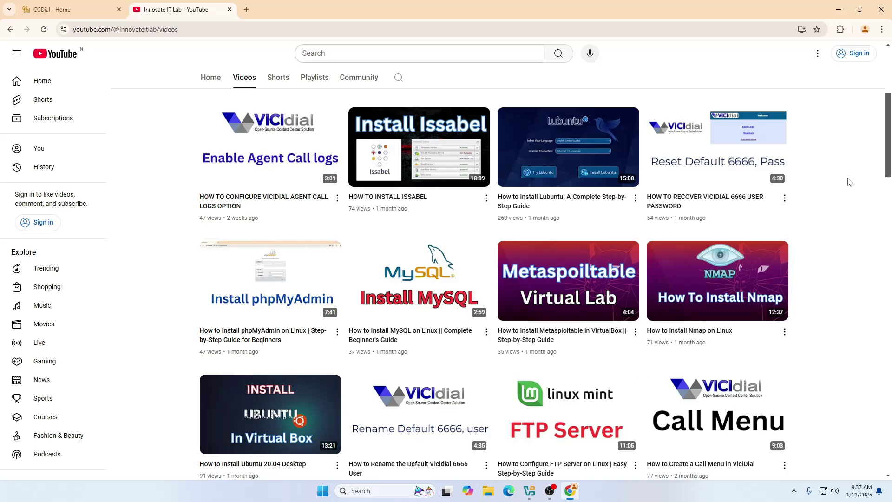
{"action": "scroll", "coordinate": [850, 182], "scroll_direction": "down", "scroll_amount": 1}
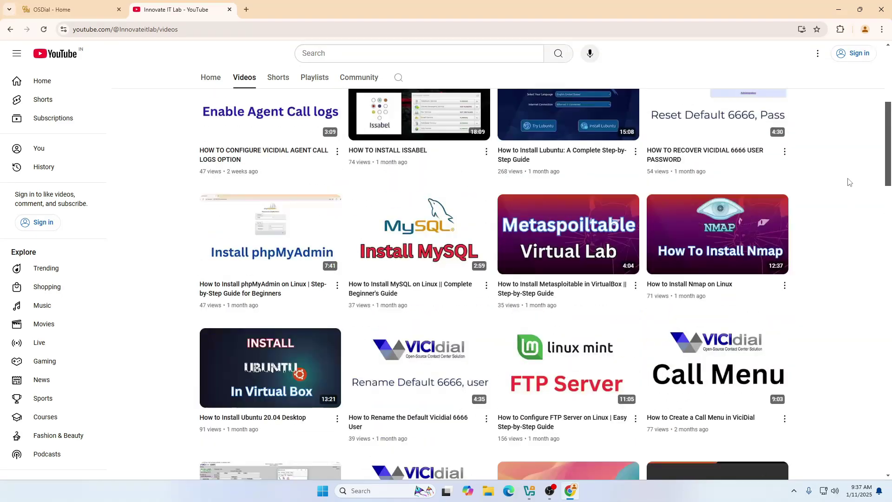
{"action": "scroll", "coordinate": [849, 181], "scroll_direction": "up", "scroll_amount": 6}
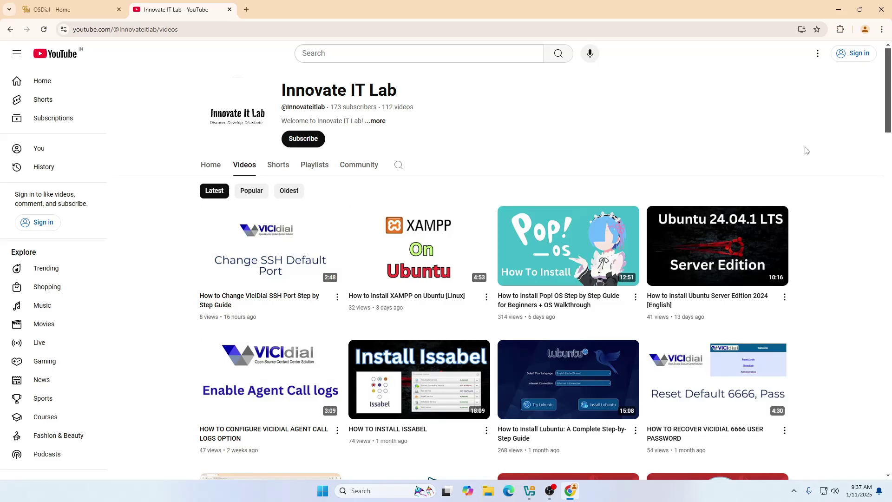
{"action": "left_click", "coordinate": [230, 10]}
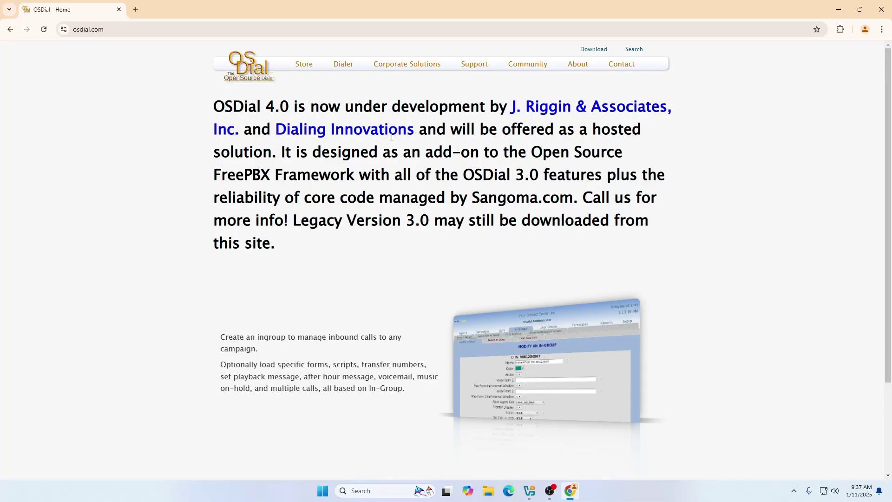
Scroll the homepage and advance the feature slideshow through the reports and dialer overview slides.
{"action": "scroll", "coordinate": [483, 218], "scroll_direction": "down", "scroll_amount": 3}
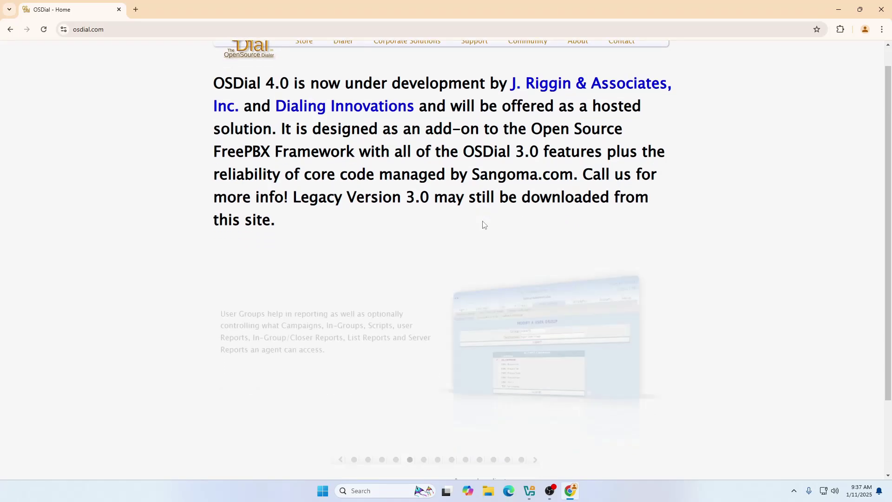
{"action": "scroll", "coordinate": [490, 213], "scroll_direction": "up", "scroll_amount": 2}
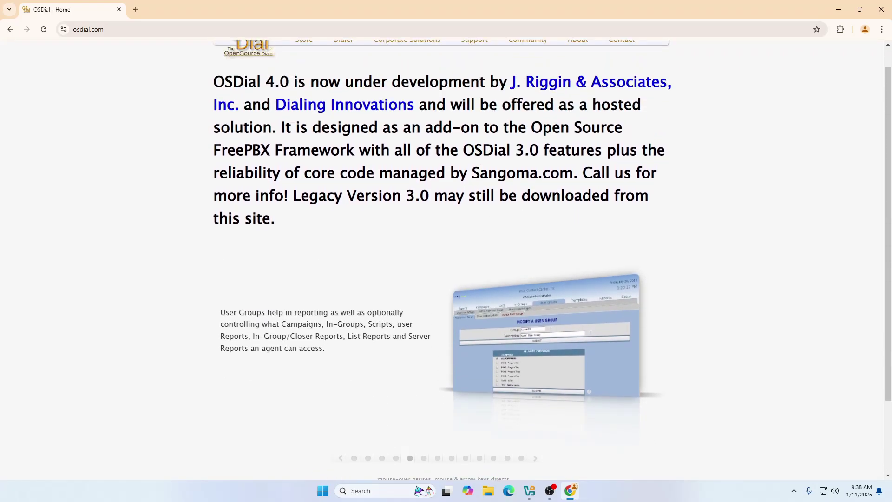
{"action": "scroll", "coordinate": [535, 167], "scroll_direction": "down", "scroll_amount": 2}
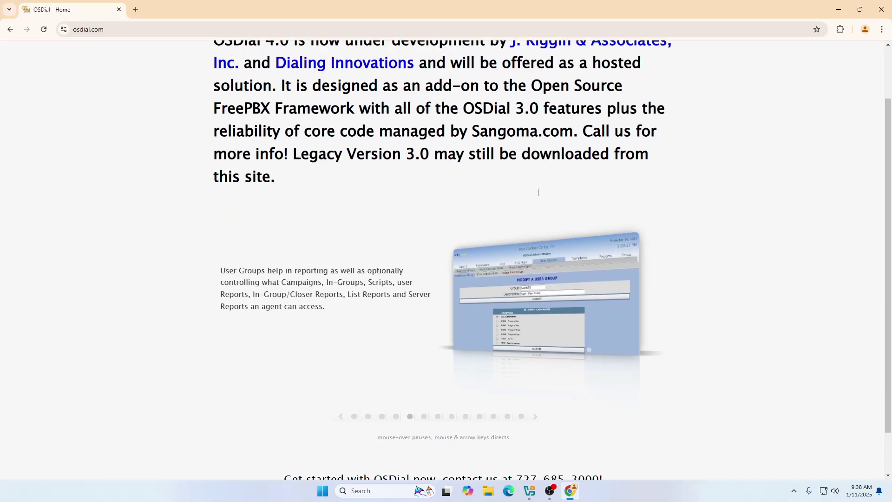
{"action": "scroll", "coordinate": [474, 252], "scroll_direction": "up", "scroll_amount": 2}
{"action": "scroll", "coordinate": [474, 252], "scroll_direction": "down", "scroll_amount": 2}
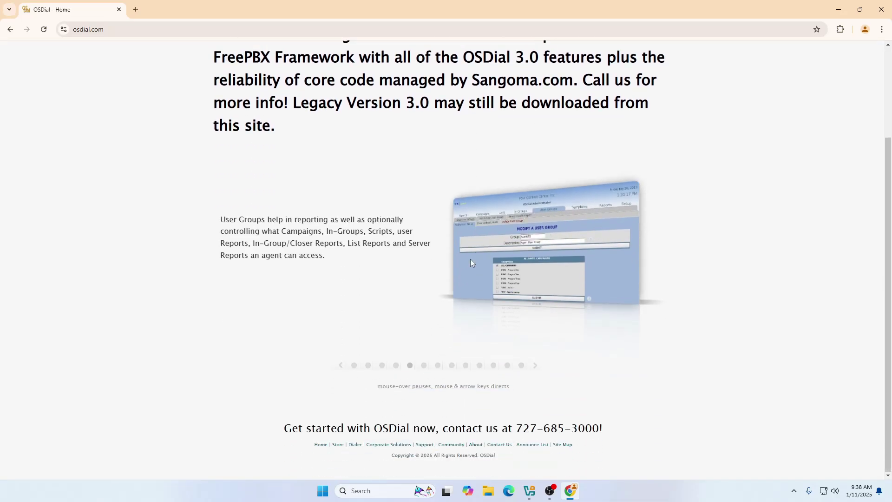
{"action": "left_click", "coordinate": [537, 368]}
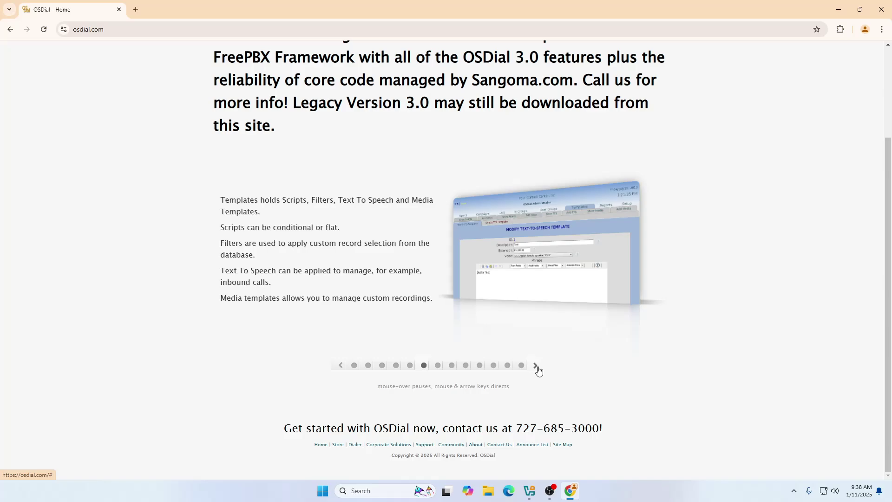
{"action": "left_click", "coordinate": [537, 367]}
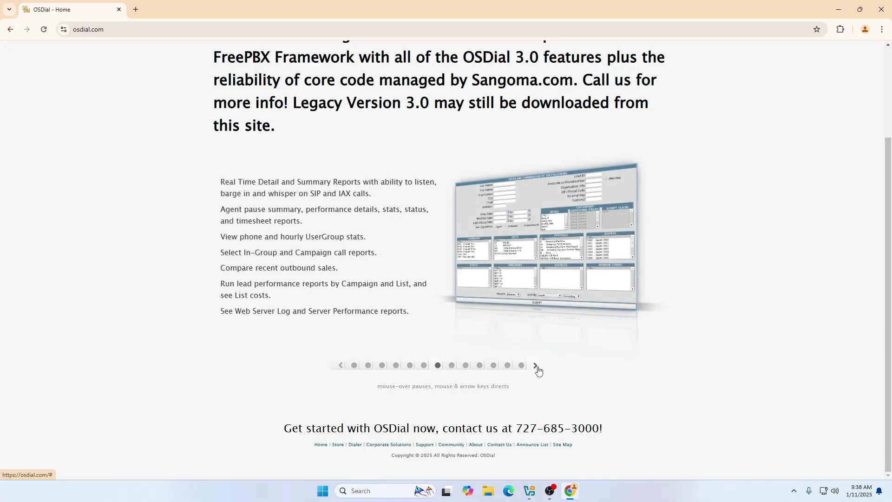
{"action": "left_click", "coordinate": [537, 368]}
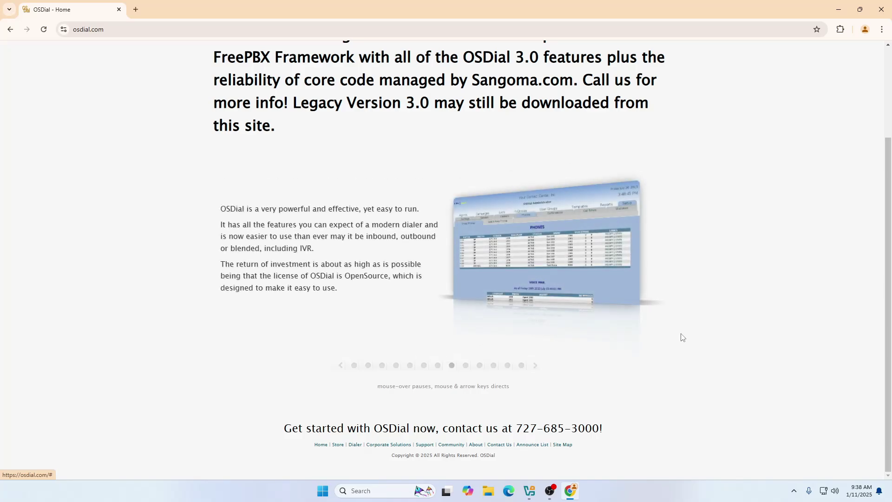
Continue the slideshow past phones and agents and support and ticketing to the customizations slide.
{"action": "left_click", "coordinate": [537, 367]}
{"action": "left_click", "coordinate": [537, 367]}
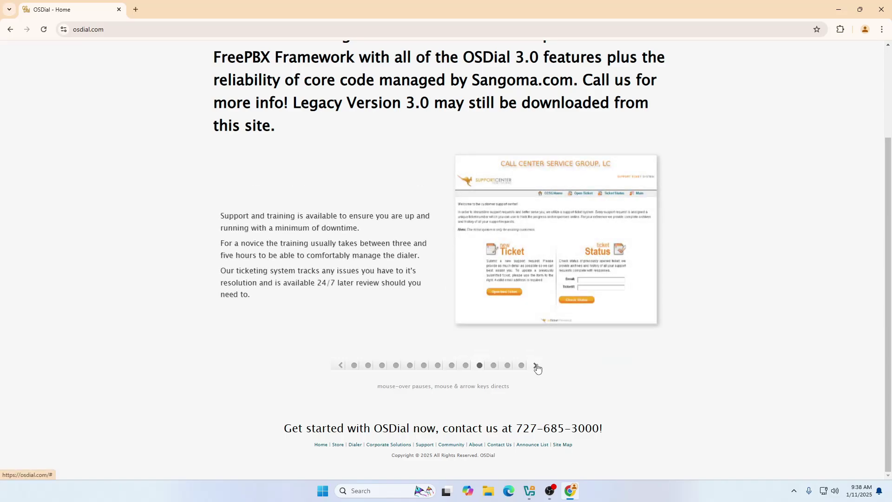
{"action": "left_click", "coordinate": [342, 365]}
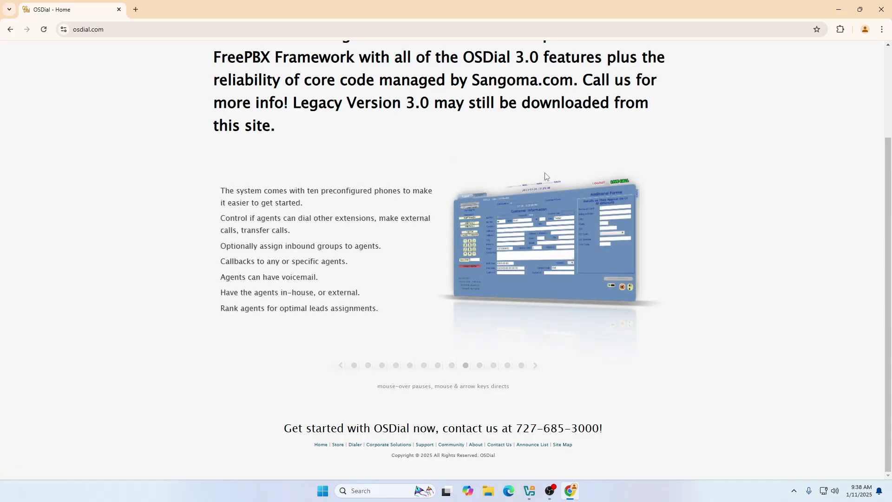
{"action": "left_click", "coordinate": [538, 367]}
{"action": "left_click", "coordinate": [538, 368]}
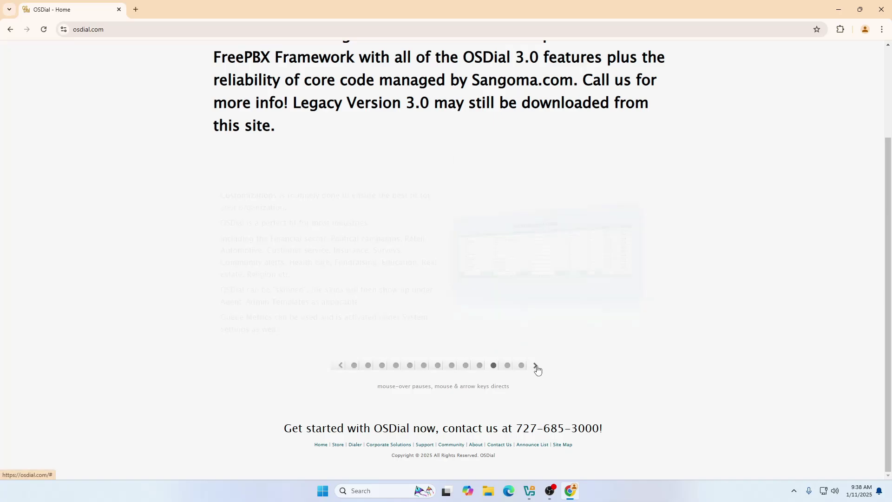
{"action": "scroll", "coordinate": [531, 317], "scroll_direction": "up", "scroll_amount": 3}
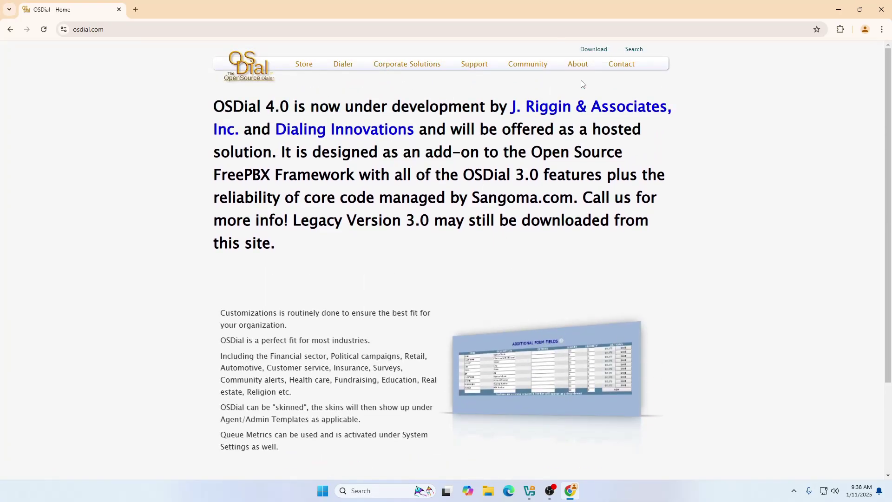
Go to the Dialer section of the site and open its DOWNLOAD page.
{"action": "left_click", "coordinate": [347, 66]}
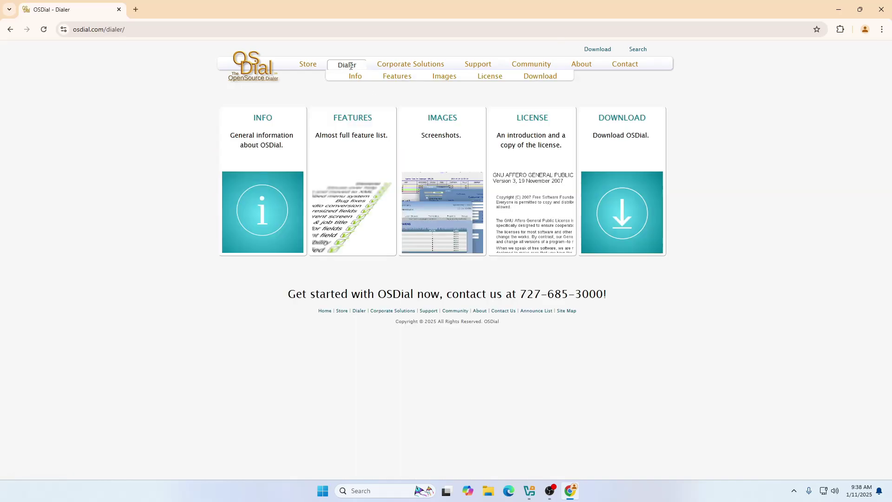
{"action": "left_click", "coordinate": [619, 125]}
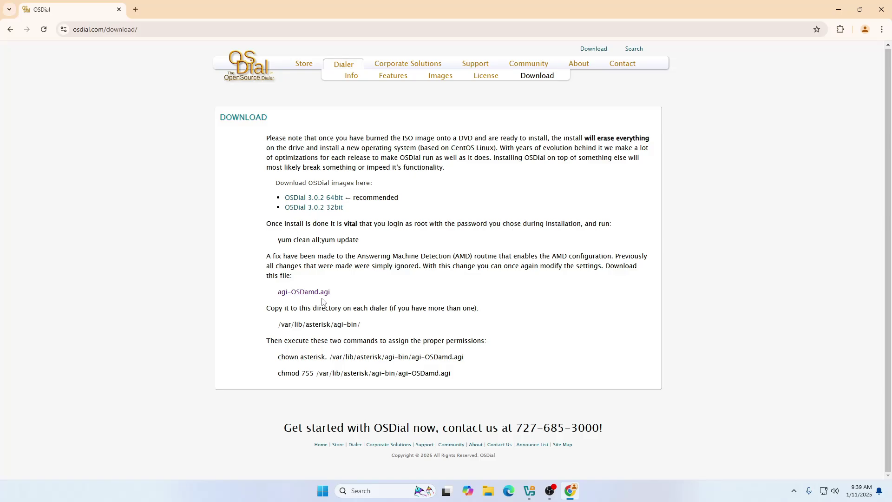
Open the agi-OSDamd.agi fix script and scroll through it.
{"action": "left_click", "coordinate": [303, 292]}
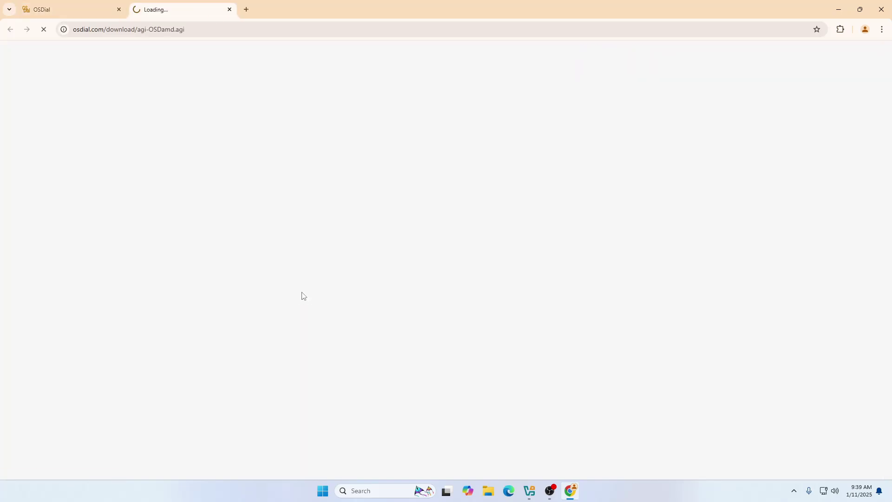
{"action": "scroll", "coordinate": [99, 151], "scroll_direction": "down", "scroll_amount": 15}
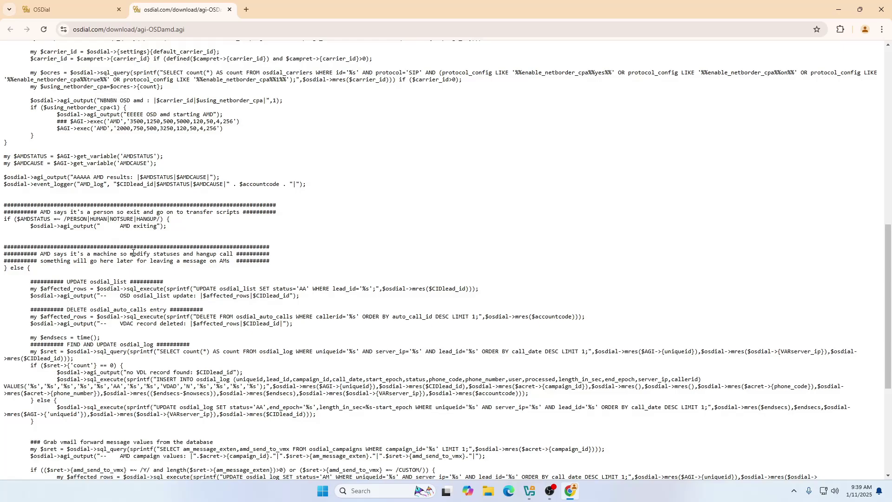
{"action": "scroll", "coordinate": [134, 262], "scroll_direction": "up", "scroll_amount": 15}
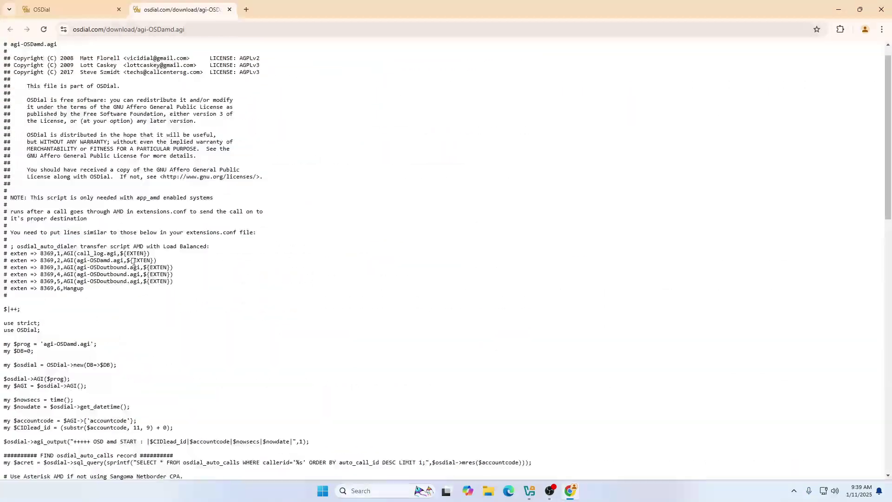
Return to the download and Dialer overview pages, then close the Chrome browser.
{"action": "left_click", "coordinate": [111, 10]}
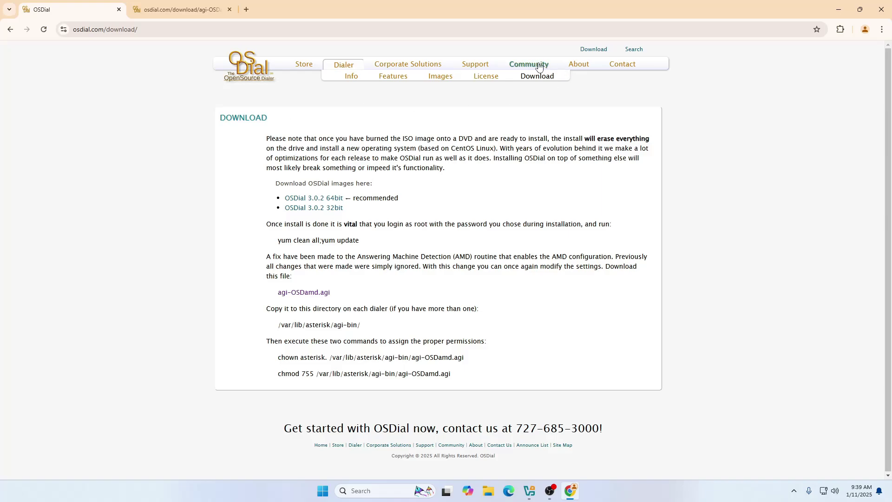
{"action": "left_click", "coordinate": [345, 63]}
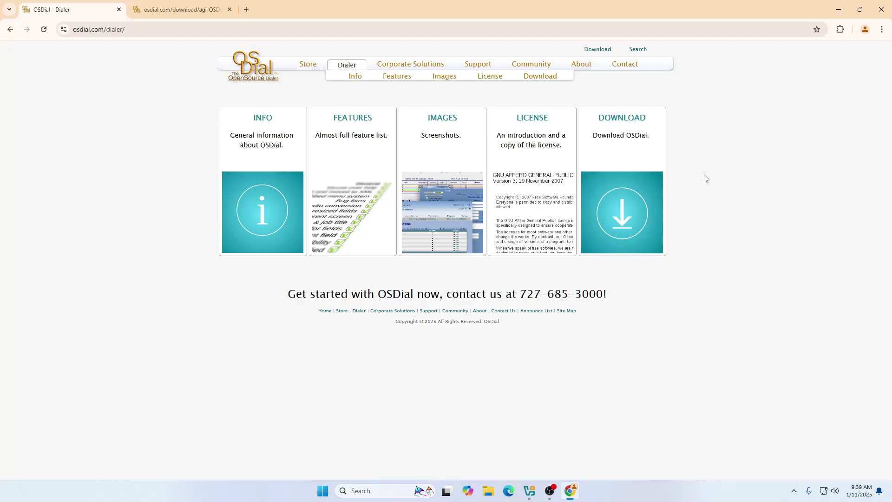
{"action": "left_click", "coordinate": [882, 10]}
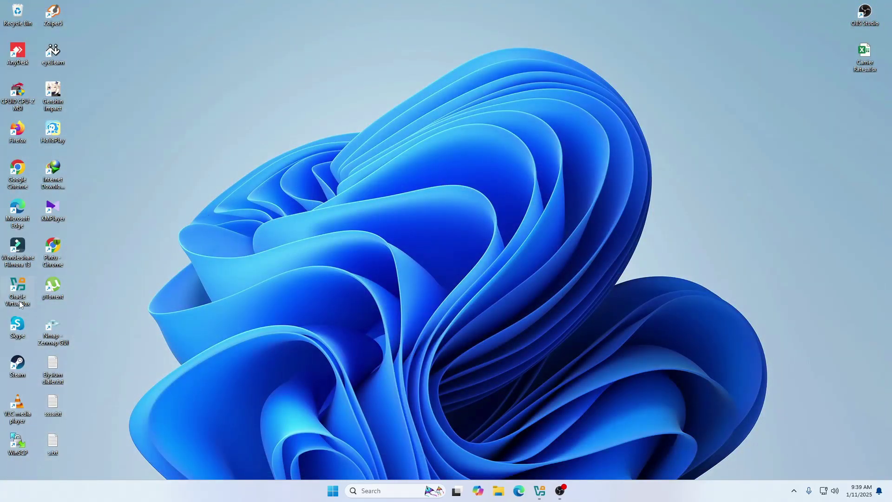
Launch Oracle VirtualBox from the desktop shortcut to see the OS DIAL VM's details.
{"action": "double_click", "coordinate": [19, 291]}
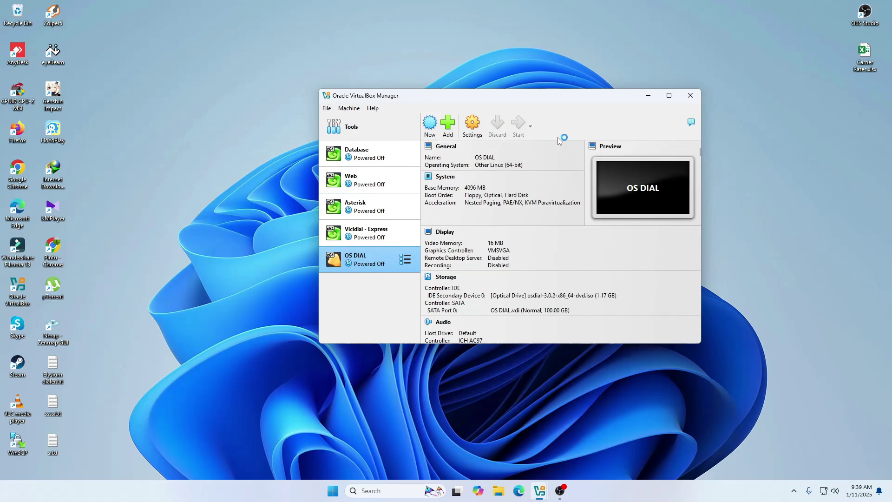
Minimize the VirtualBox Manager, refresh the desktop and centre the OS DIAL VM window.
{"action": "left_click", "coordinate": [648, 95]}
{"action": "right_click", "coordinate": [526, 114]}
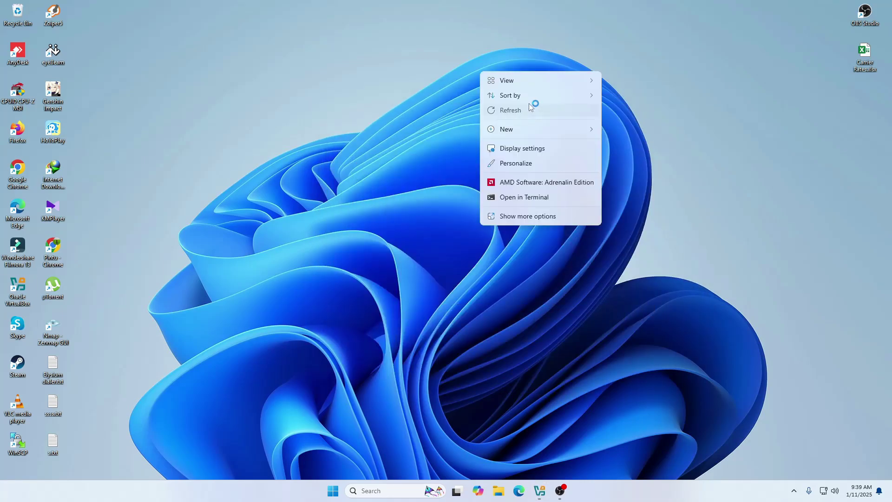
{"action": "right_click", "coordinate": [529, 103]}
{"action": "left_click", "coordinate": [565, 144]}
{"action": "right_click", "coordinate": [509, 110]}
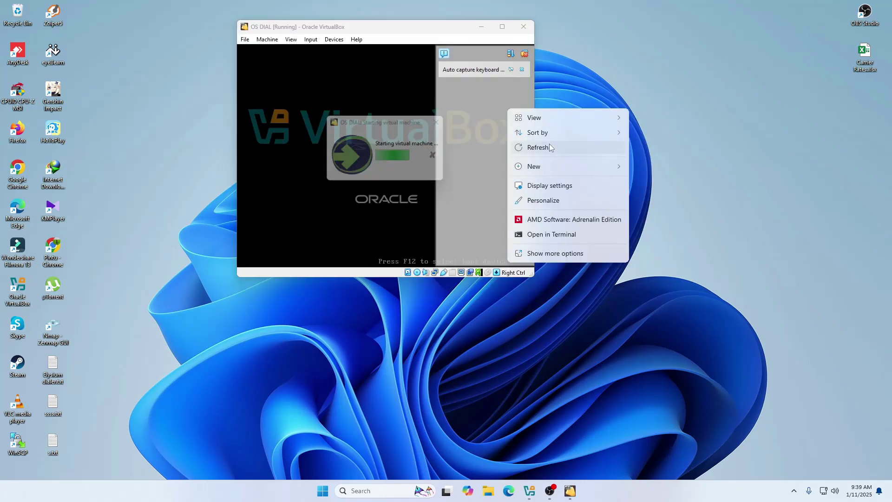
{"action": "left_click", "coordinate": [549, 144]}
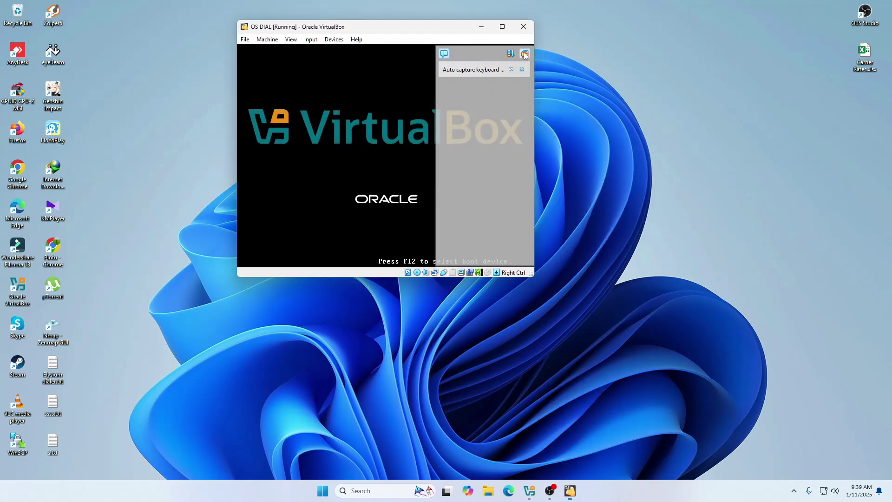
{"action": "left_click_drag", "start_coordinate": [427, 33], "coordinate": [487, 112]}
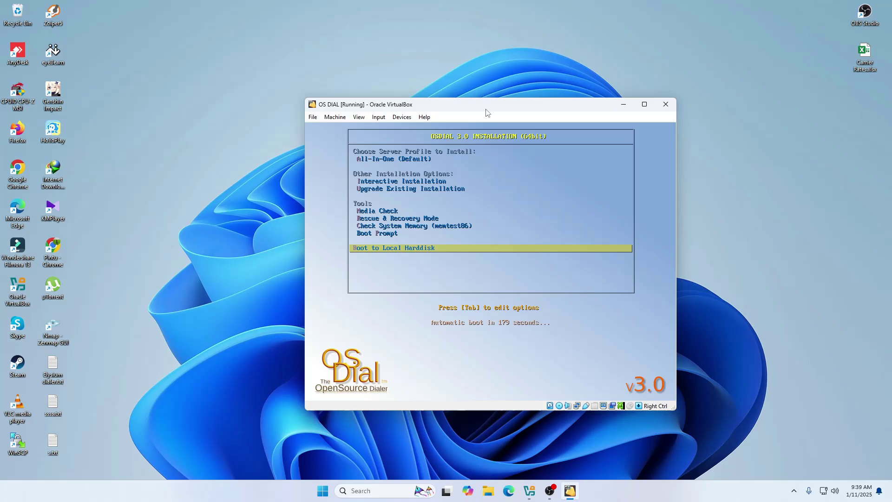
Stop auto-boot and start the All-In-One (Default) OSDial 3.0 installation.
{"action": "key", "text": "Up"}
{"action": "key", "text": "Up"}
{"action": "key", "text": "Up"}
{"action": "key", "text": "Up"}
{"action": "key", "text": "Up"}
{"action": "key", "text": "Up"}
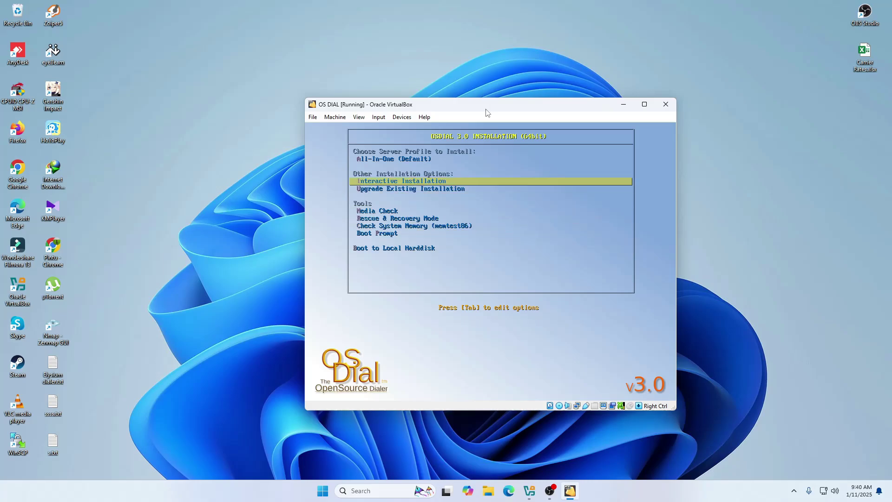
{"action": "key", "text": "Up"}
{"action": "key", "text": "Down"}
{"action": "key", "text": "Down"}
{"action": "key", "text": "Down"}
{"action": "key", "text": "Down"}
{"action": "key", "text": "Down"}
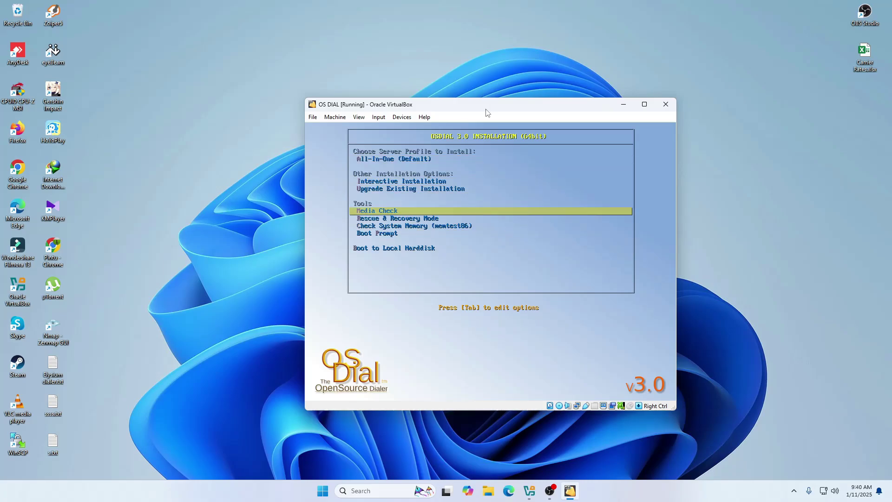
{"action": "key", "text": "Up"}
{"action": "key", "text": "Up"}
{"action": "key", "text": "Up"}
{"action": "key", "text": "Up"}
{"action": "key", "text": "Up"}
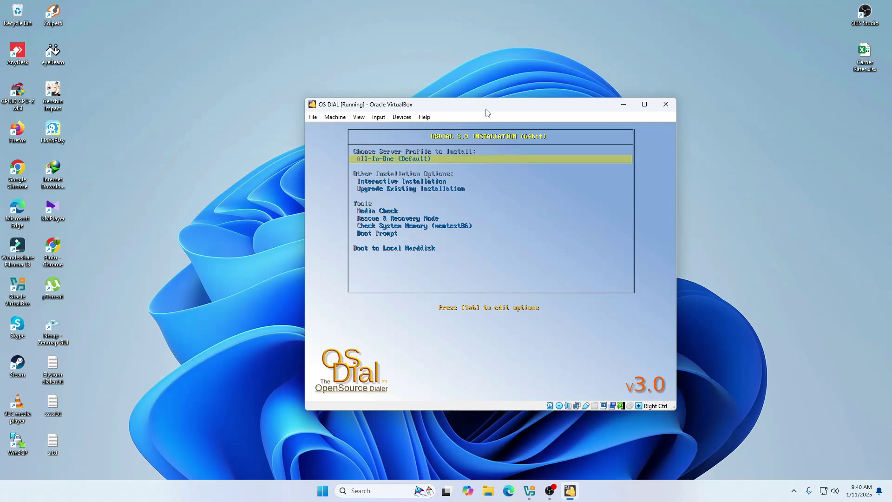
{"action": "key", "text": "Return"}
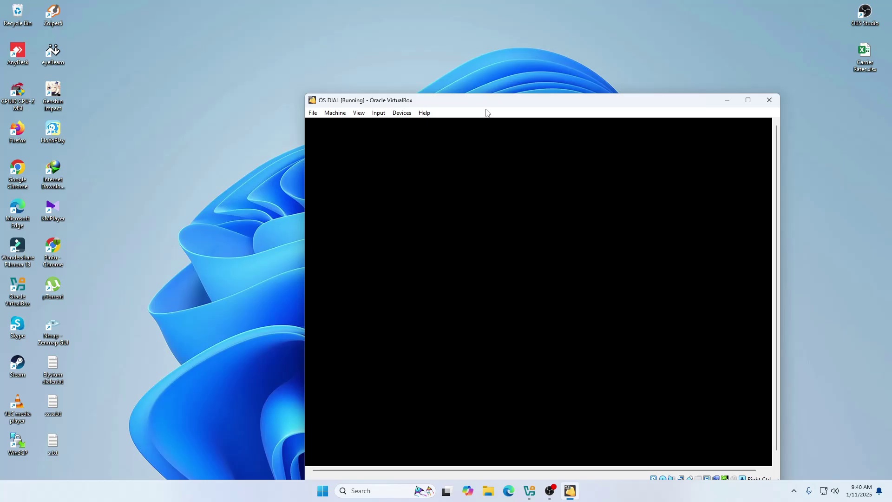
Move the VM window up and left while the installer loads the time zone page.
{"action": "left_click_drag", "start_coordinate": [494, 104], "coordinate": [425, 57]}
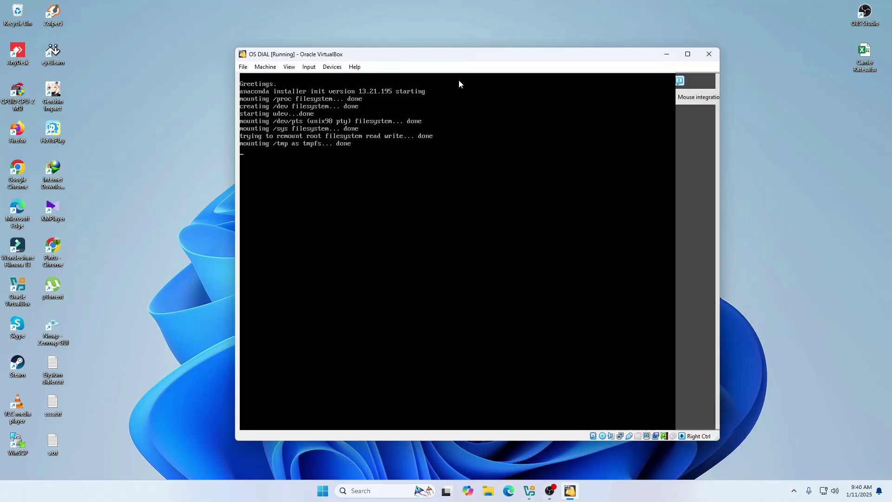
{"action": "mouse_move", "coordinate": [467, 59]}
{"action": "left_mouse_down"}
{"action": "mouse_move", "coordinate": [447, 49]}
{"action": "mouse_move", "coordinate": [459, 49]}
{"action": "left_mouse_up"}
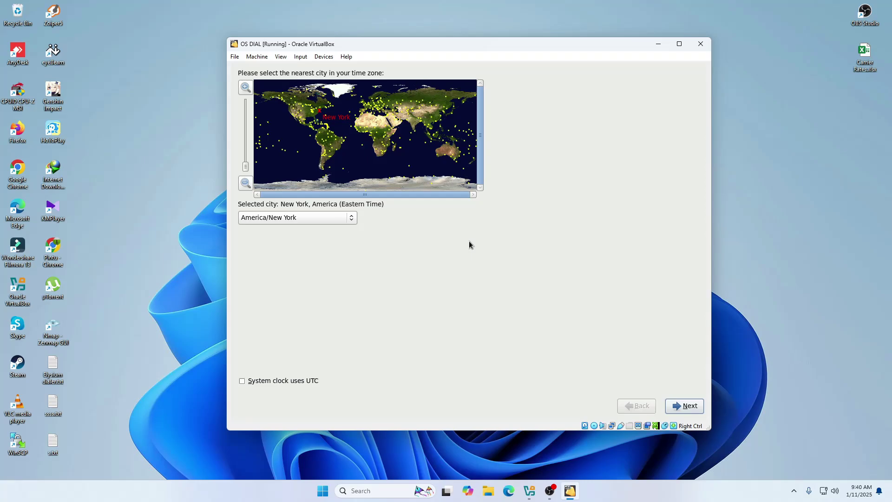
Pick Kolkata on the map for Asia/Kolkata time and continue to the root password page.
{"action": "left_click", "coordinate": [415, 130]}
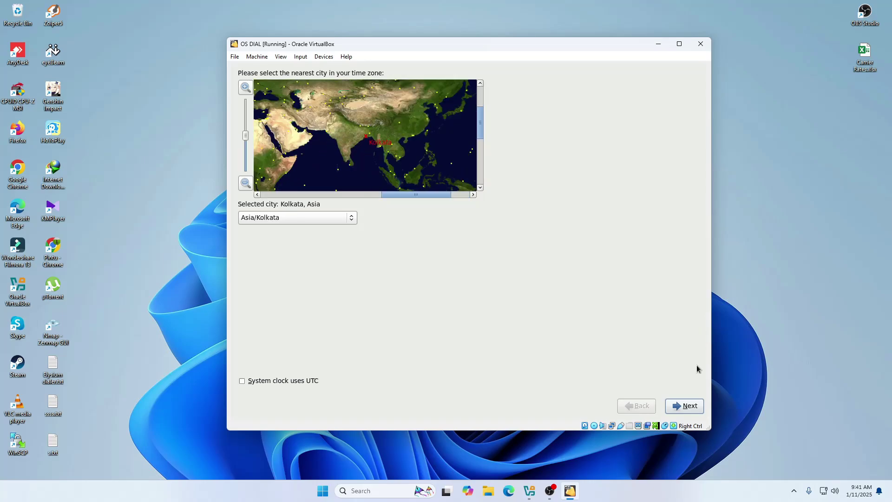
{"action": "left_click", "coordinate": [687, 407]}
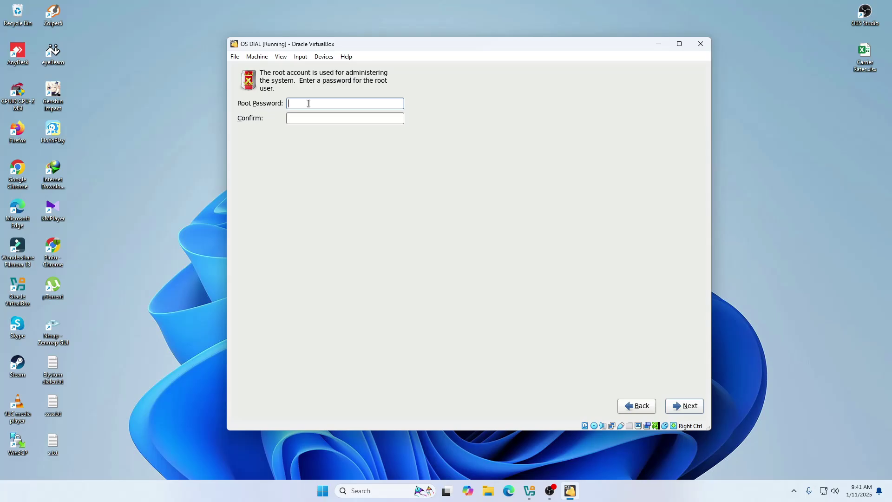
Enter the root password, confirm it in the second field, and submit it.
{"action": "type", "text": "••••••"}
{"action": "key", "text": "Tab"}
{"action": "type", "text": "••••••••"}
{"action": "left_click", "coordinate": [685, 406]}
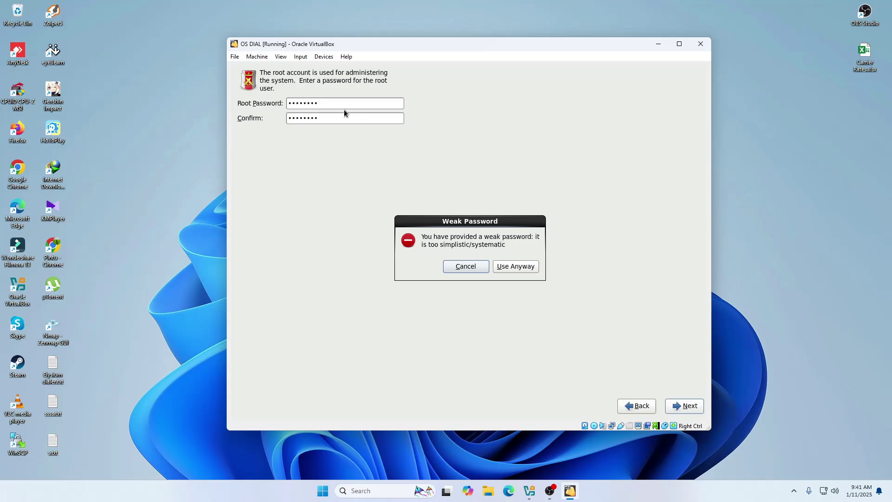
Accept the weak root password with Use Anyway and let all 1112 packages install.
{"action": "left_click", "coordinate": [512, 267]}
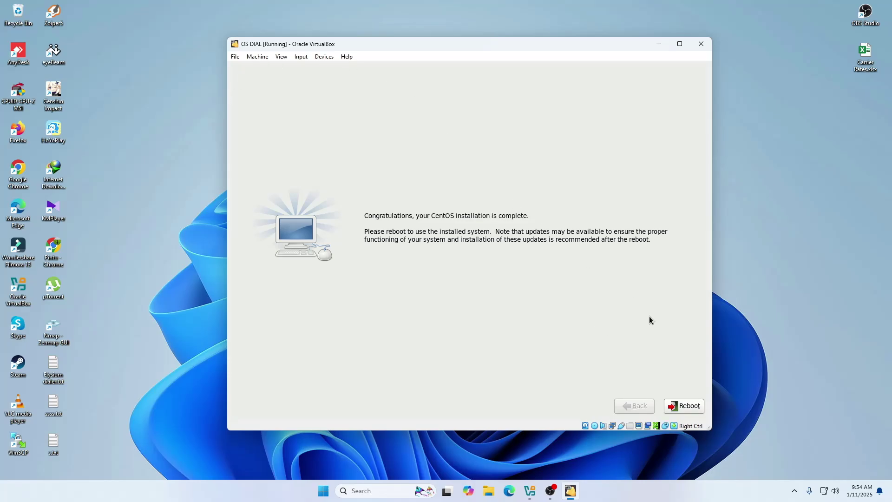
Reboot the VM and boot from the local hard disk into the CentOS GRUB entry.
{"action": "left_click", "coordinate": [682, 406]}
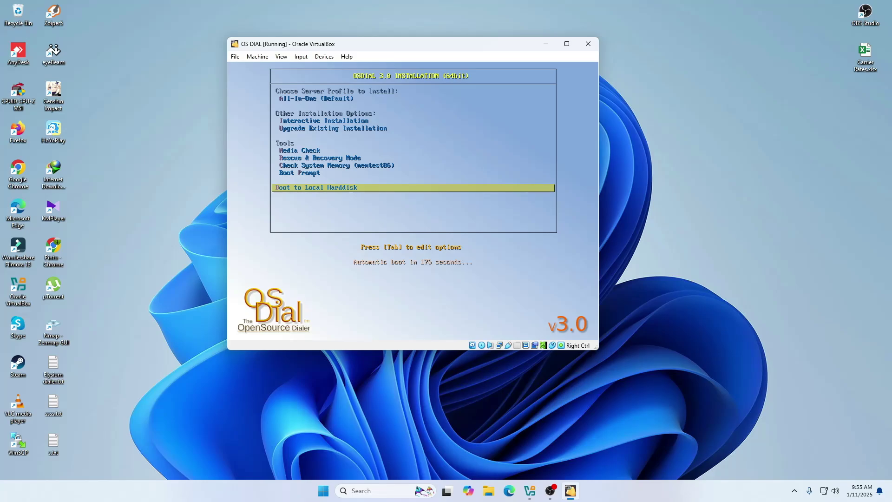
{"action": "key", "text": "Up"}
{"action": "key", "text": "Up"}
{"action": "key", "text": "Up"}
{"action": "key", "text": "Down"}
{"action": "key", "text": "Down"}
{"action": "key", "text": "Down"}
{"action": "key", "text": "Return"}
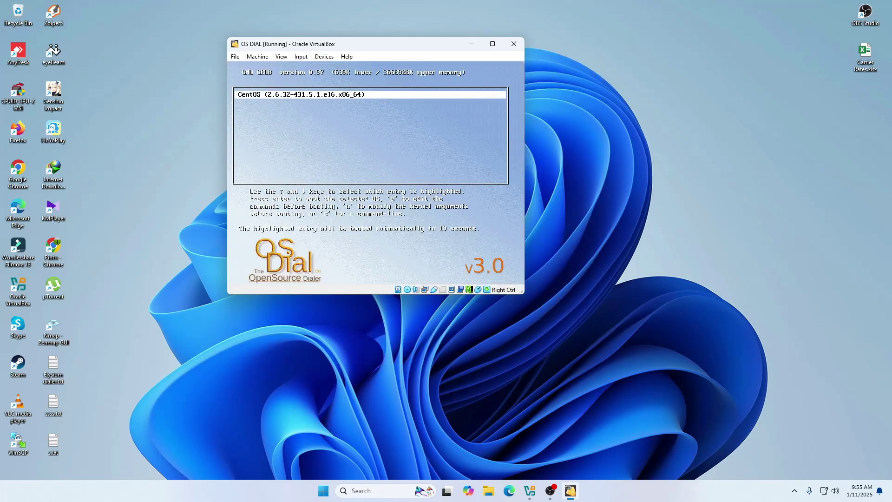
{"action": "key", "text": "Return"}
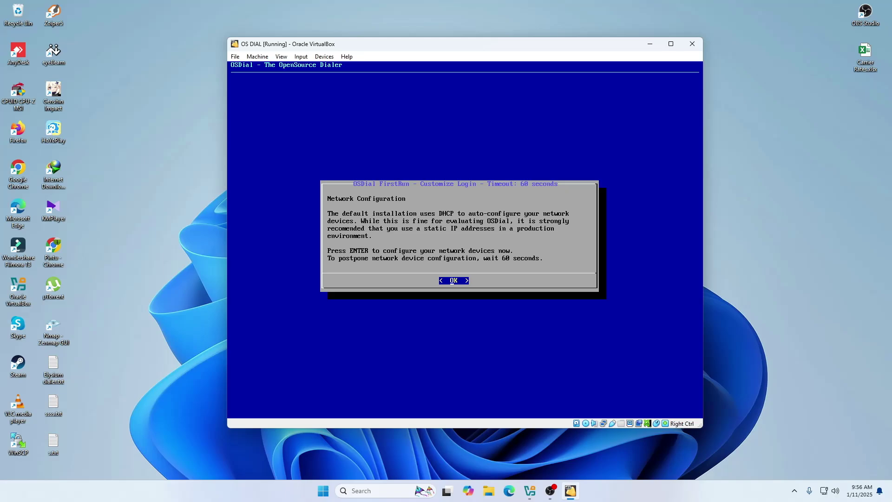
Turn off DHCP on eth0 and give it static IP 192.168.1.59 with netmask 255.255.255.0.
{"action": "key", "text": "Return"}
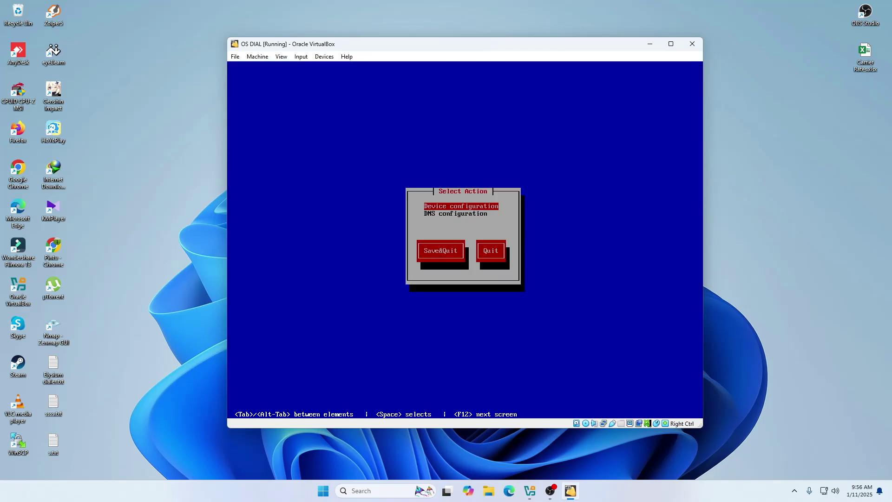
{"action": "key", "text": "Return"}
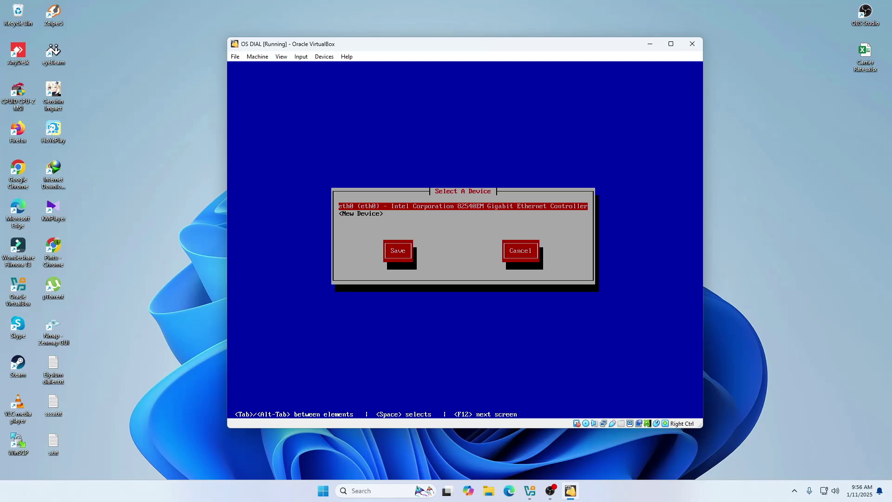
{"action": "key", "text": "Return"}
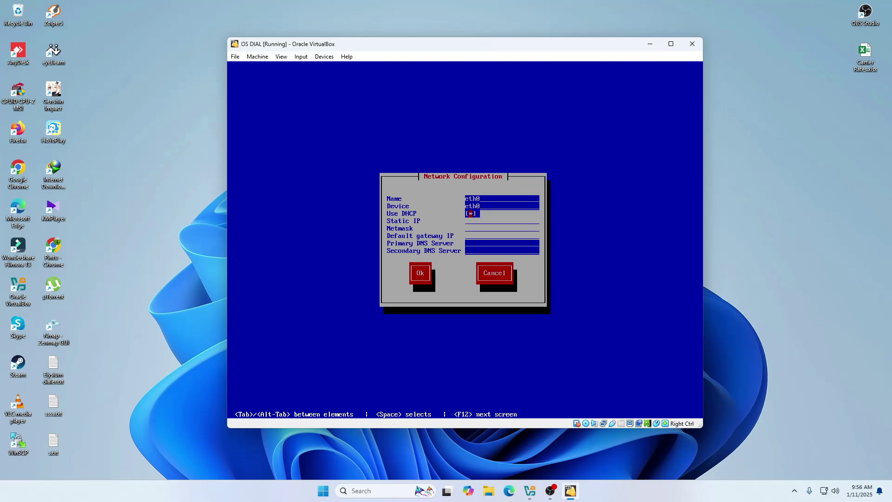
{"action": "key", "text": "space"}
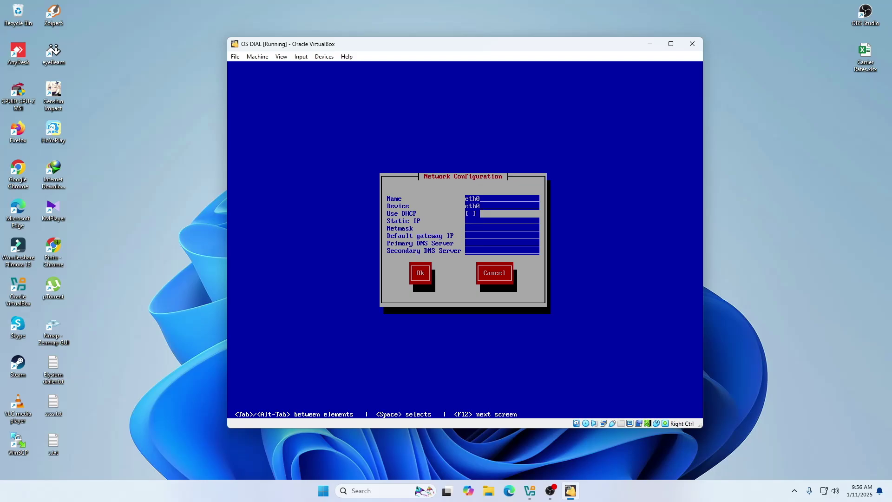
{"action": "type", "text": "192.168.1.59"}
{"action": "key", "text": "Tab"}
{"action": "type", "text": "255.255.255.0"}
Enter gateway 192.168.8.8.8.8 and secondary DNS 4.2.2.2, then save and quit network setup.
{"action": "key", "text": "Tab"}
{"action": "type", "text": "192.168."}
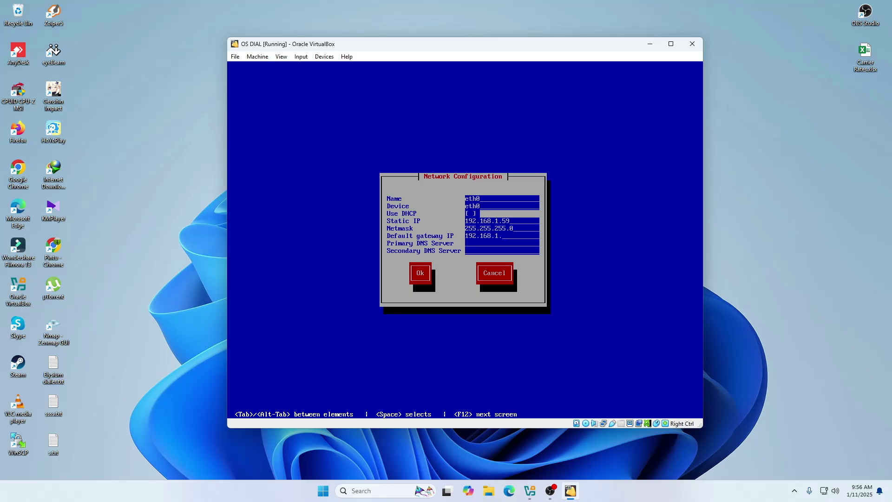
{"action": "type", "text": "8.8.8.8"}
{"action": "key", "text": "Tab"}
{"action": "type", "text": "4.2.2.2"}
{"action": "key", "text": "Tab"}
{"action": "key", "text": "Return"}
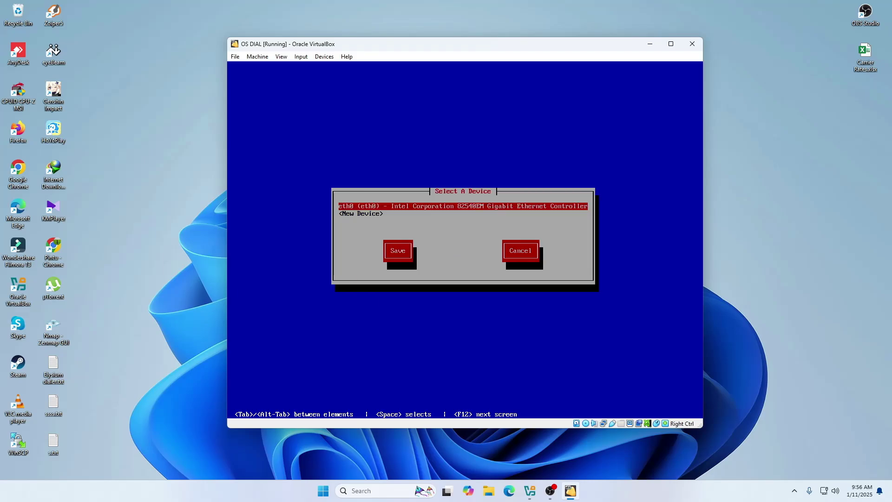
{"action": "key", "text": "Tab"}
{"action": "key", "text": "Return"}
{"action": "key", "text": "Tab"}
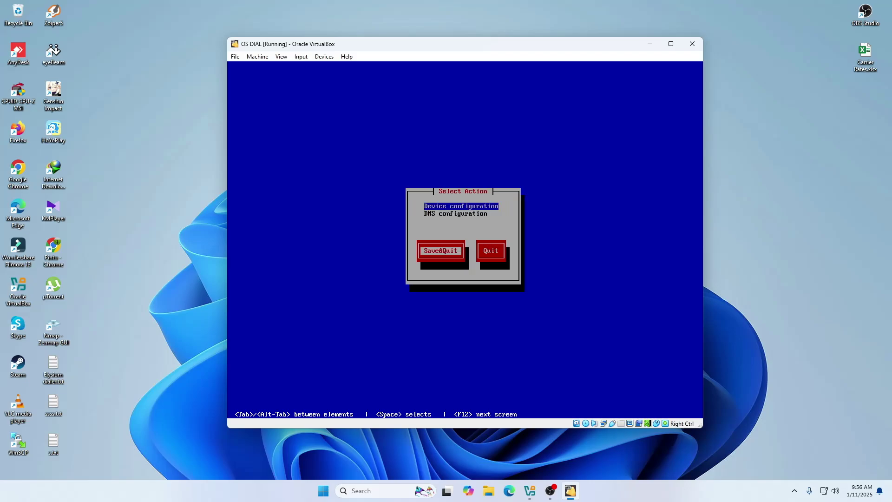
{"action": "key", "text": "Return"}
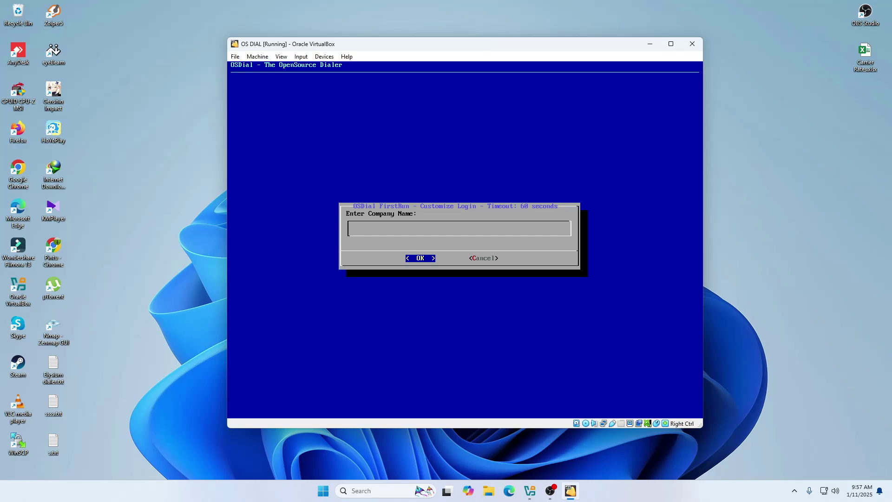
Enter 'Innovate IT Lab' as the OSDial company name and confirm it.
{"action": "type", "text": "nnovate IT Lab"}
{"action": "key", "text": "Return"}
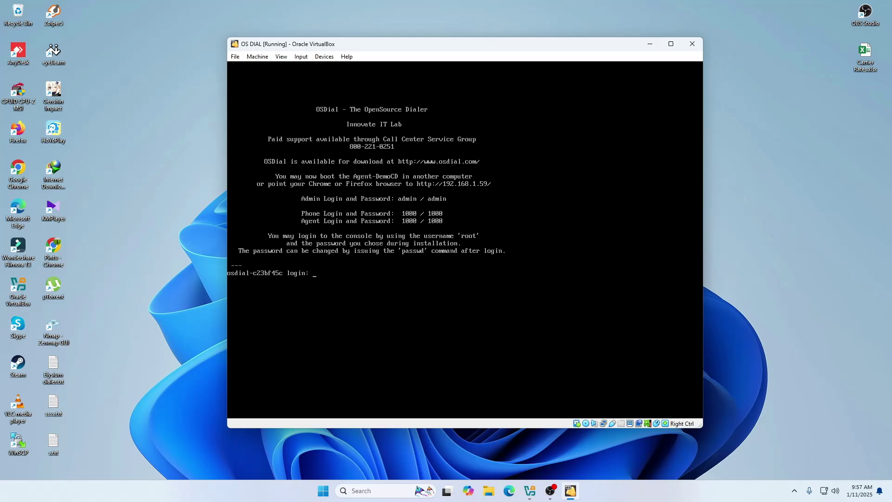
Log in to the console as root and run whoami to confirm the user.
{"action": "type", "text": "root"}
{"action": "key", "text": "Return"}
{"action": "key", "text": "Return"}
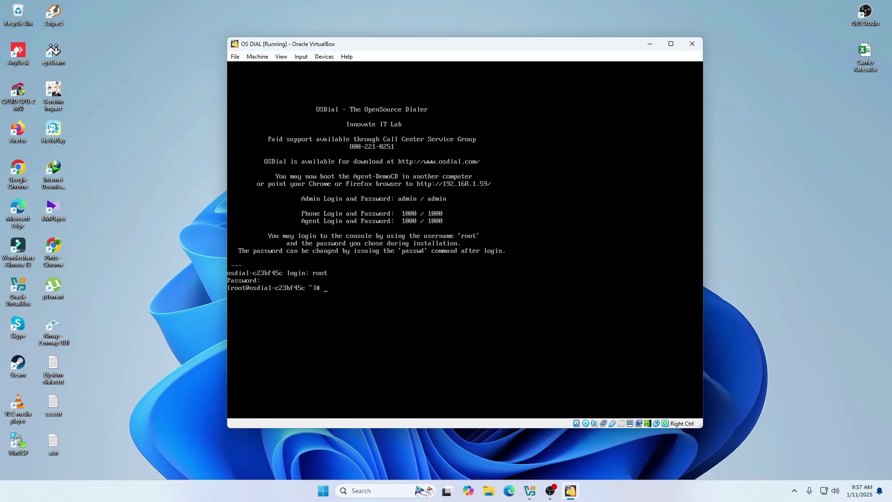
{"action": "key", "text": "Return"}
{"action": "key", "text": "Return"}
{"action": "key", "text": "Return"}
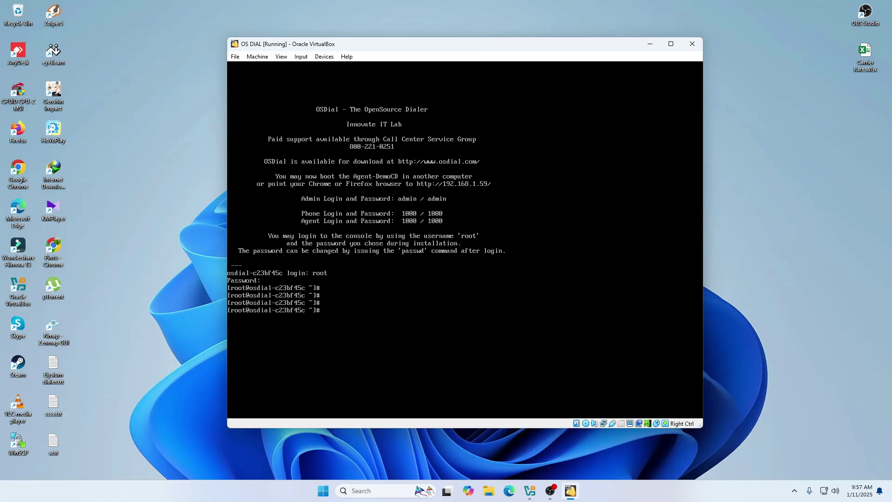
{"action": "type", "text": "whoami"}
{"action": "key", "text": "Return"}
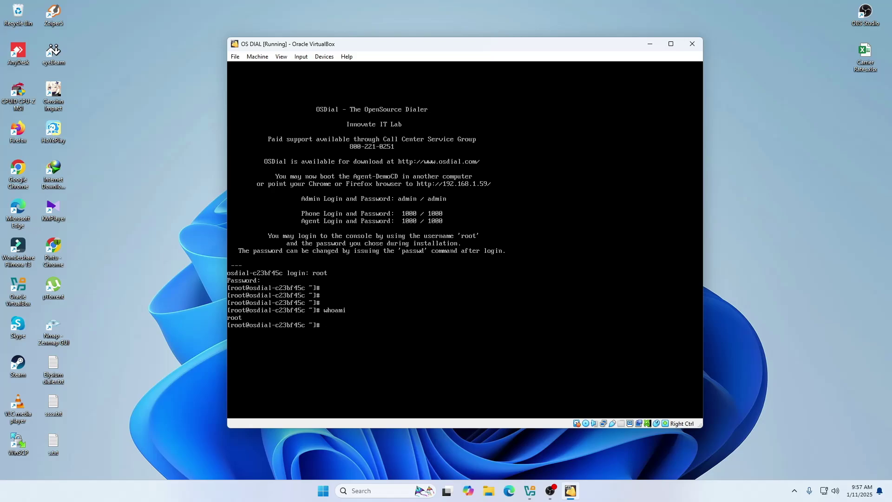
Connect to the running Asterisk CLI with asterisk -r.
{"action": "type", "text": "asterisk -r"}
{"action": "key", "text": "Return"}
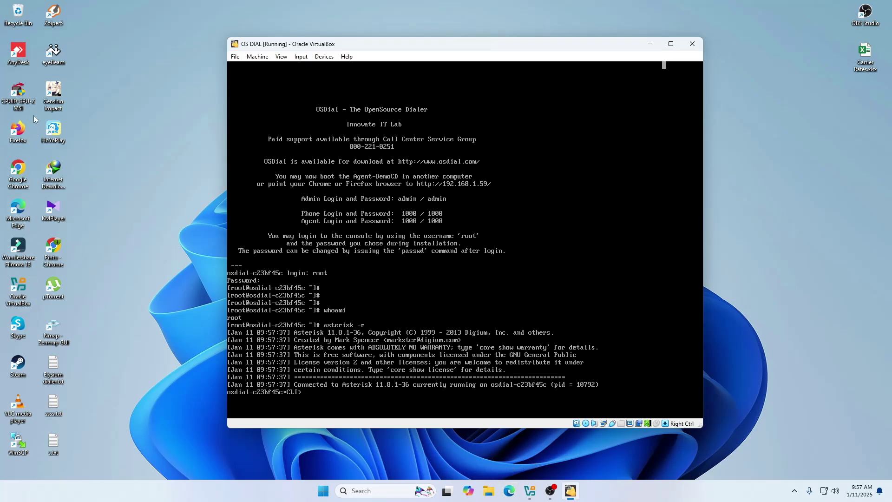
{"action": "left_click", "coordinate": [53, 248]}
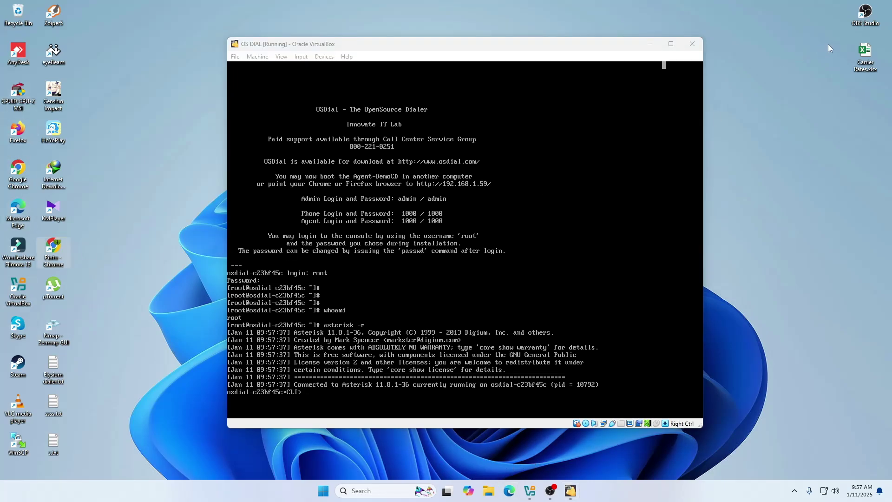
Launch Chrome under a different profile and load the OSDial server at 192.168.1.59.
{"action": "double_click", "coordinate": [58, 235]}
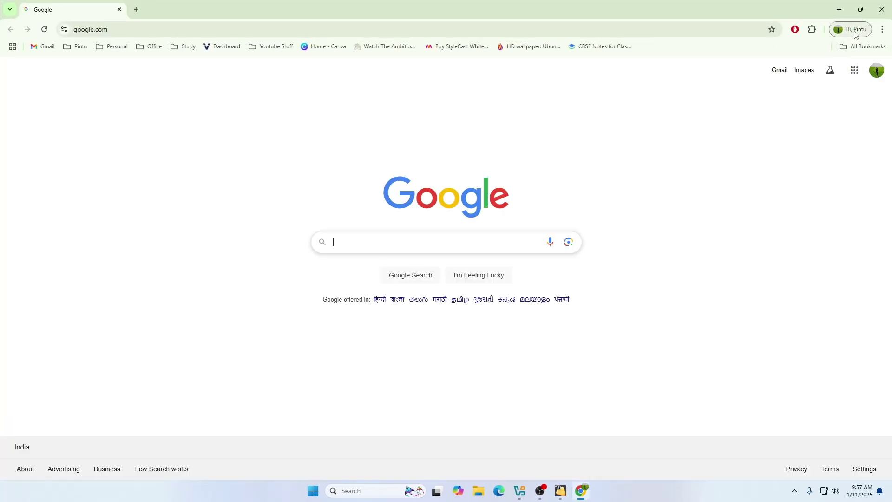
{"action": "left_click", "coordinate": [845, 31]}
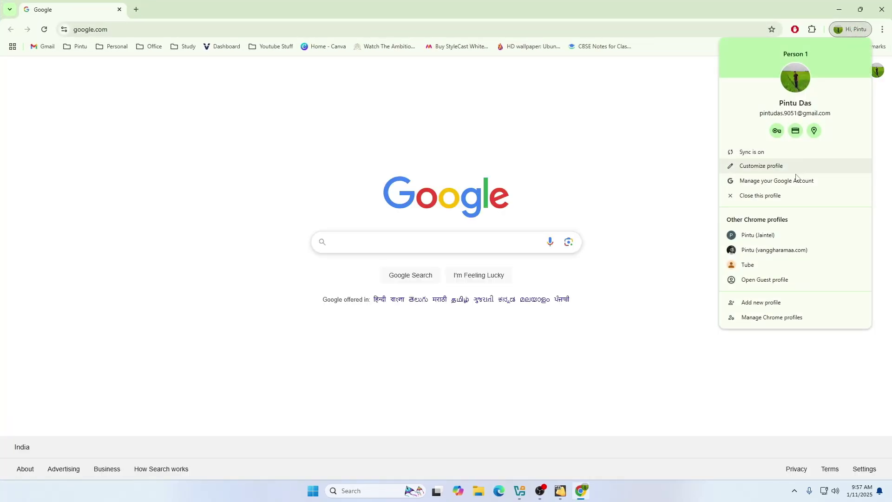
{"action": "left_click", "coordinate": [767, 266]}
{"action": "type", "text": "19"}
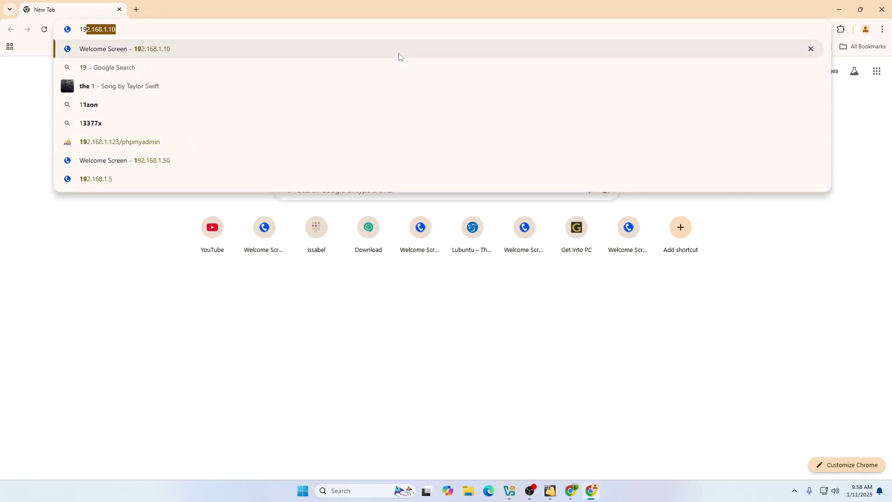
{"action": "type", "text": "2.168.1."}
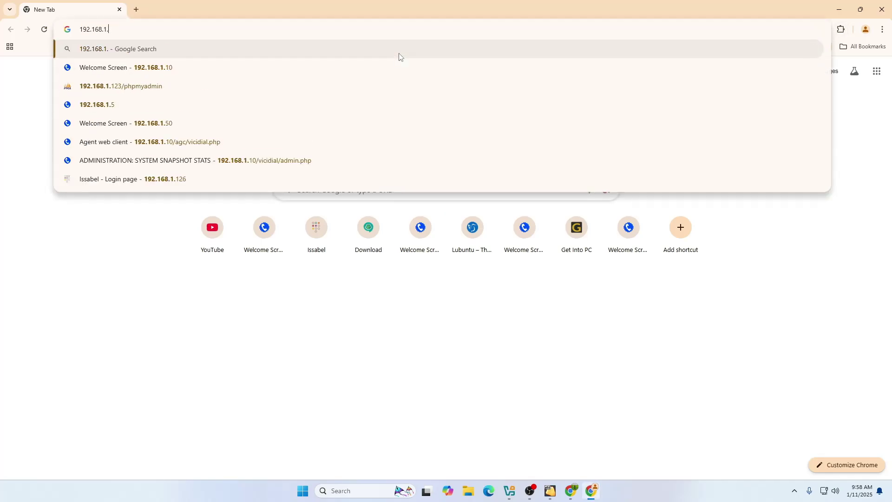
{"action": "type", "text": "59"}
{"action": "key", "text": "Return"}
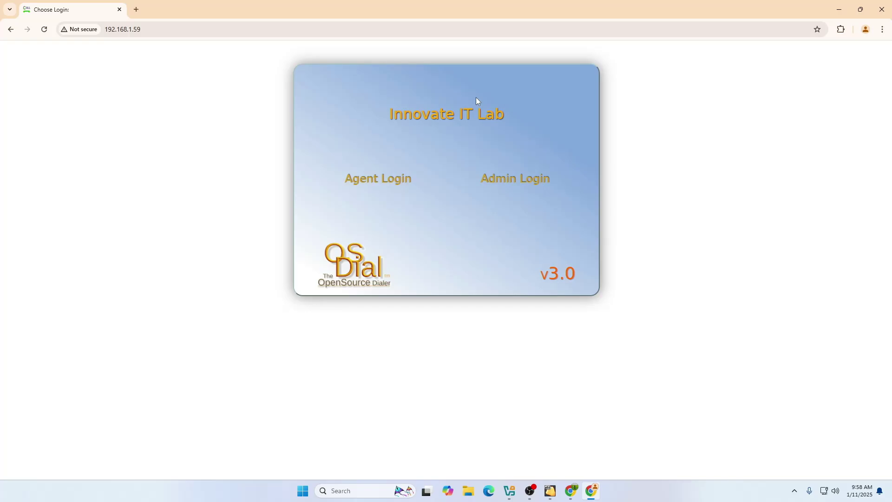
Open Admin Login and sign in with username admin and the account password.
{"action": "left_click", "coordinate": [508, 182]}
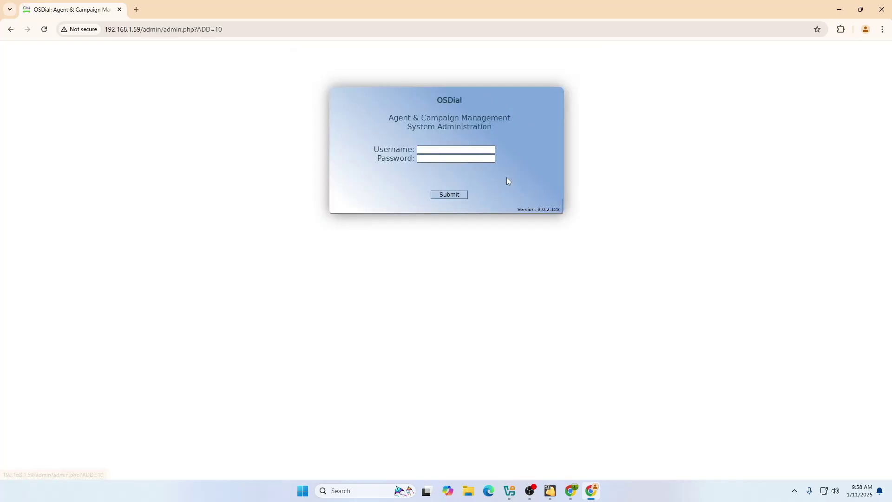
{"action": "left_click", "coordinate": [455, 151]}
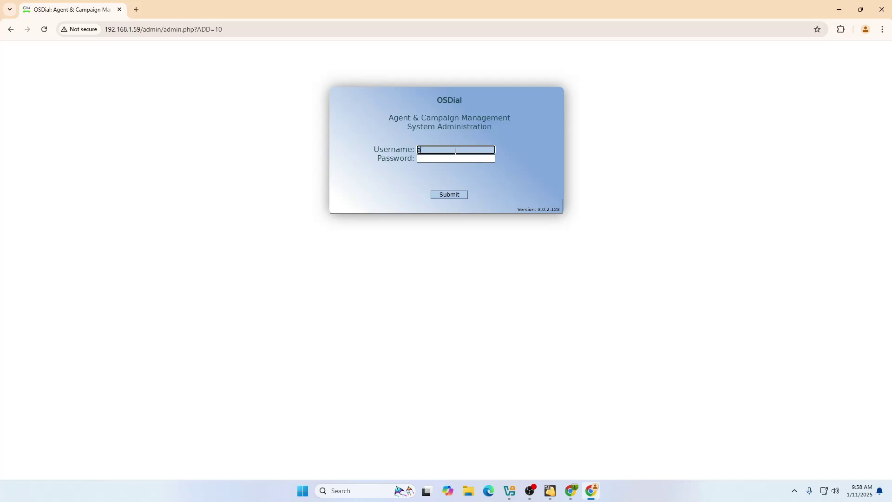
{"action": "type", "text": "admin"}
{"action": "key", "text": "Tab"}
{"action": "type", "text": "a"}
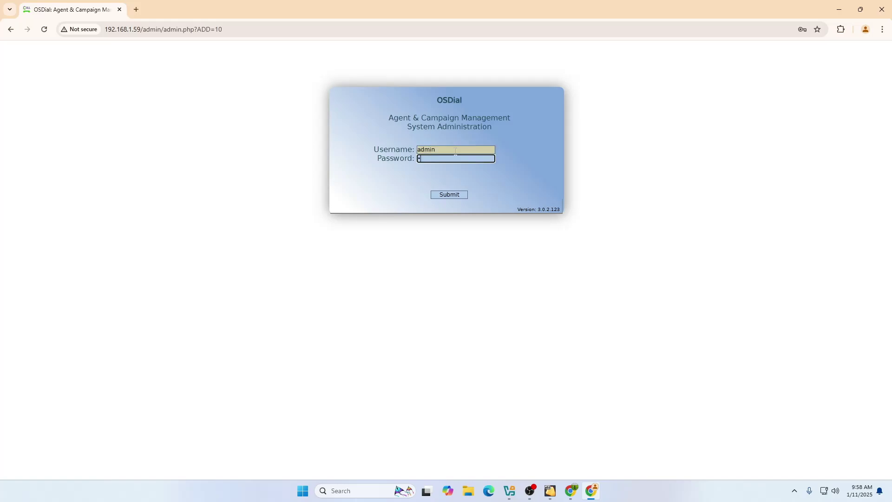
{"action": "left_click", "coordinate": [456, 192]}
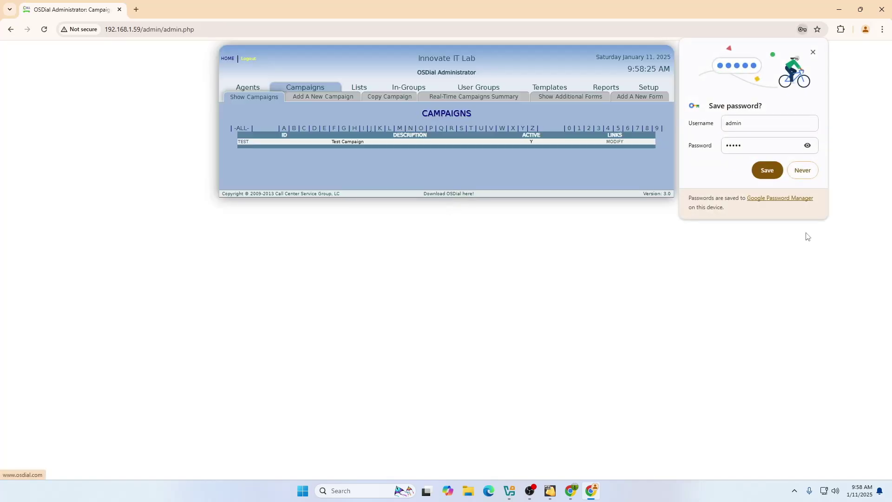
Decline Chrome's password save and glance at the Add New Campaign form before returning to campaigns.
{"action": "left_click", "coordinate": [807, 173]}
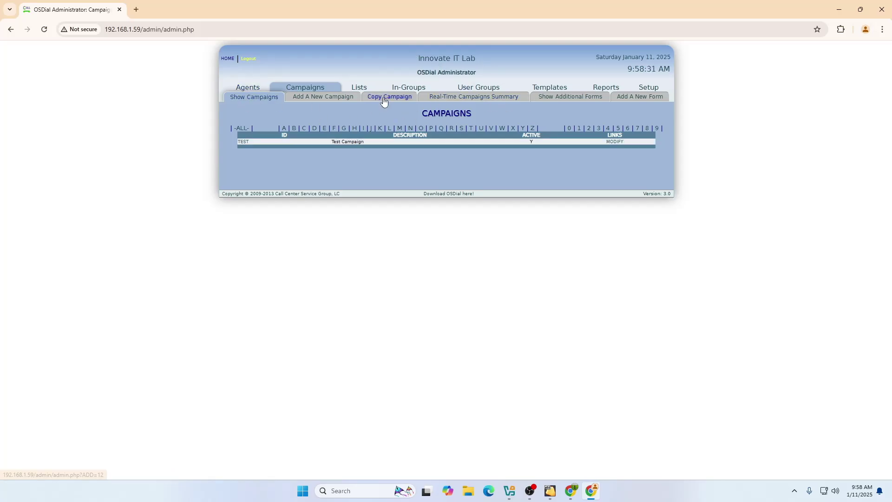
{"action": "left_click", "coordinate": [327, 98]}
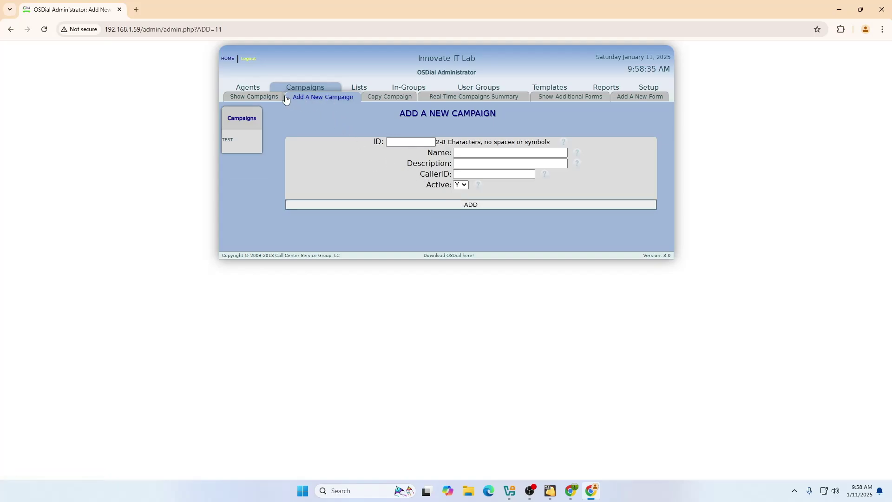
{"action": "left_click", "coordinate": [268, 97]}
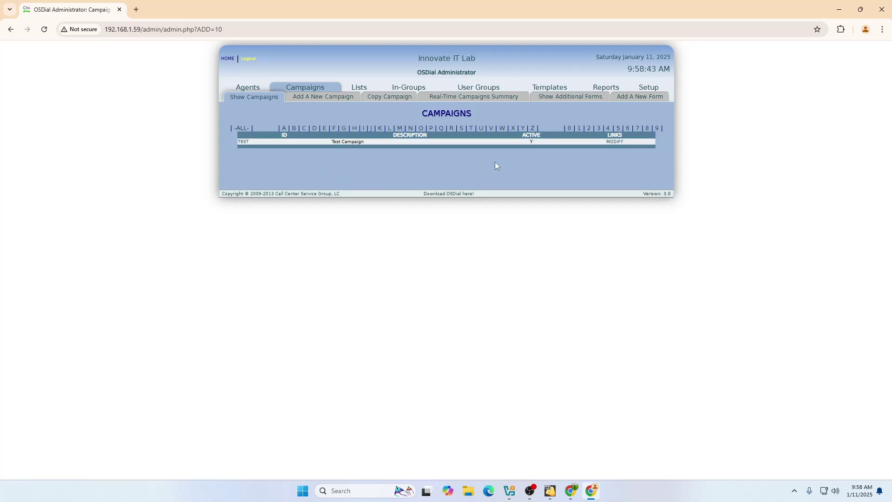
Browse the Additional Forms pages and Add A New Form, then open Reports.
{"action": "left_click", "coordinate": [468, 103]}
{"action": "left_click", "coordinate": [574, 100]}
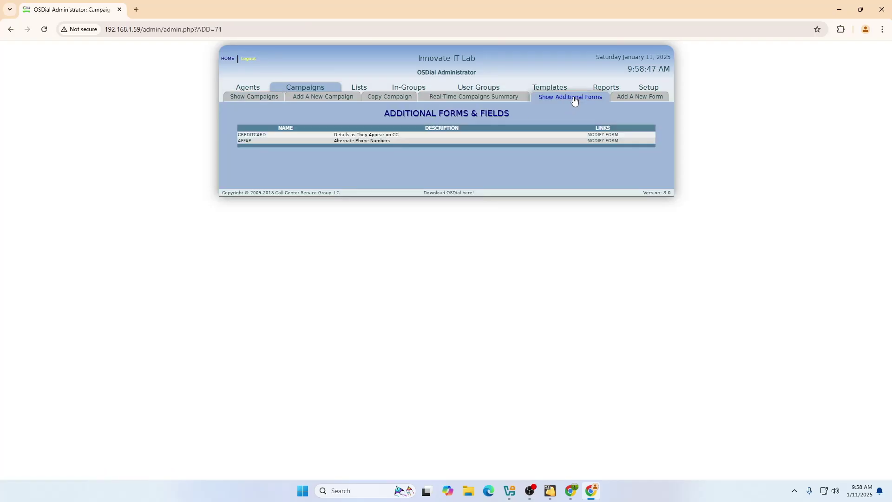
{"action": "left_click", "coordinate": [635, 99]}
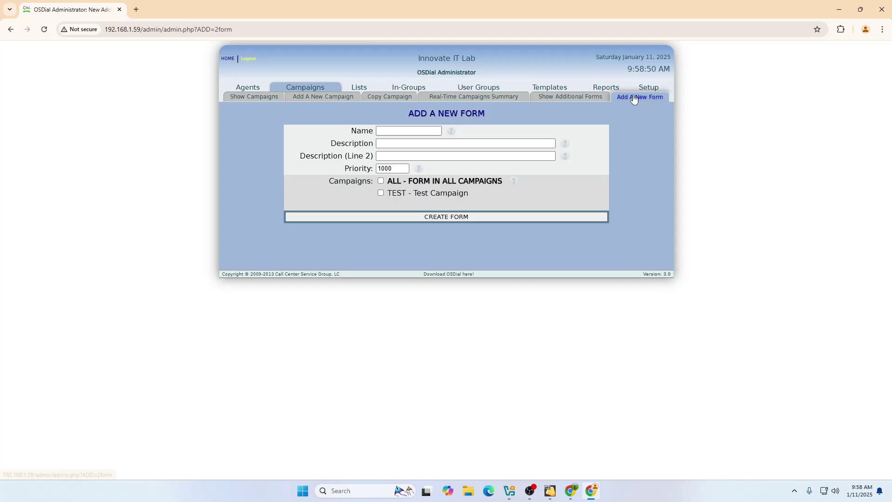
{"action": "left_click", "coordinate": [649, 88]}
{"action": "left_click", "coordinate": [605, 88]}
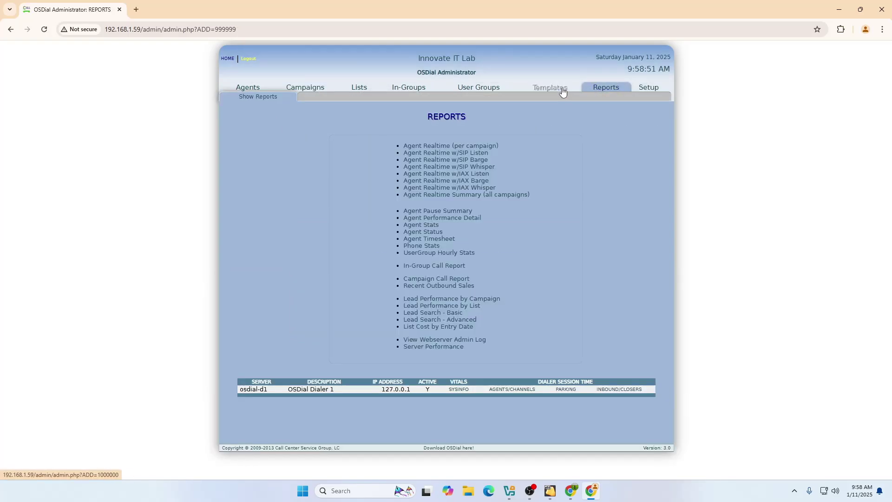
{"action": "left_click", "coordinate": [563, 92]}
{"action": "left_click", "coordinate": [603, 94]}
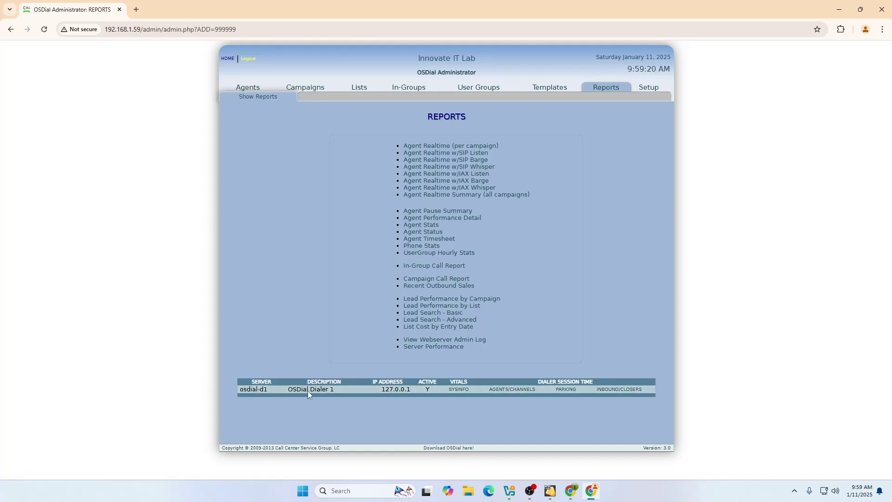
Open the dialer server's SYSINFO page and expand the Disk Swap details.
{"action": "left_click", "coordinate": [459, 390]}
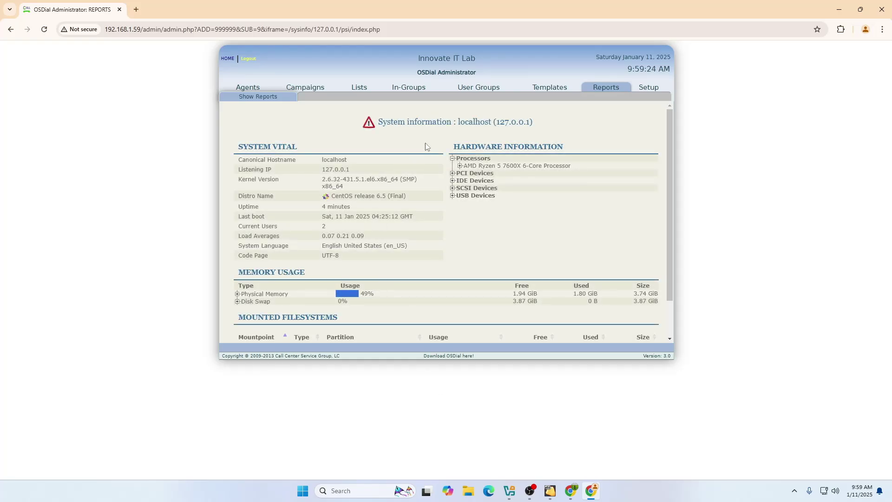
{"action": "scroll", "coordinate": [481, 199], "scroll_direction": "down", "scroll_amount": 2}
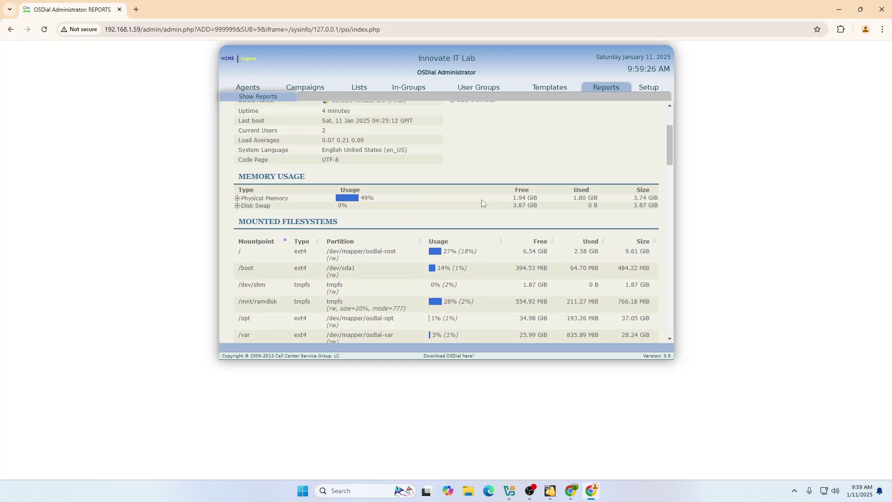
{"action": "scroll", "coordinate": [481, 199], "scroll_direction": "up", "scroll_amount": 1}
{"action": "scroll", "coordinate": [405, 249], "scroll_direction": "up", "scroll_amount": 1}
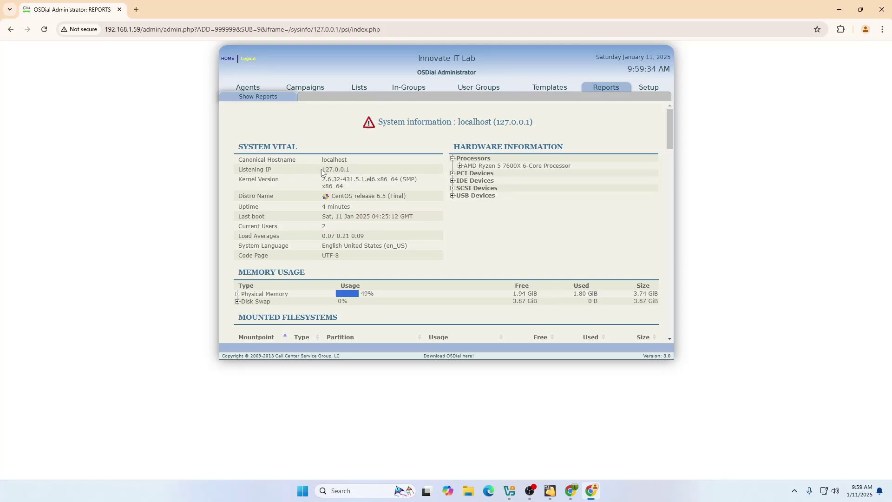
{"action": "scroll", "coordinate": [335, 207], "scroll_direction": "down", "scroll_amount": 2}
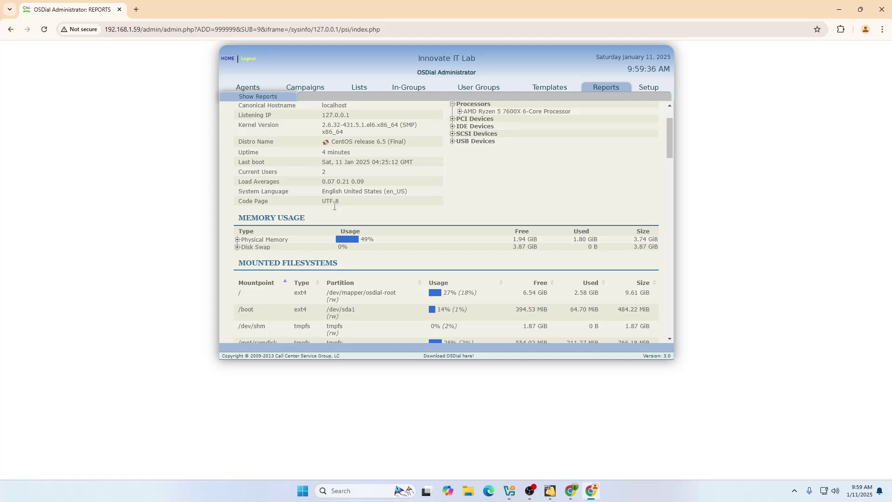
{"action": "scroll", "coordinate": [334, 206], "scroll_direction": "up", "scroll_amount": 2}
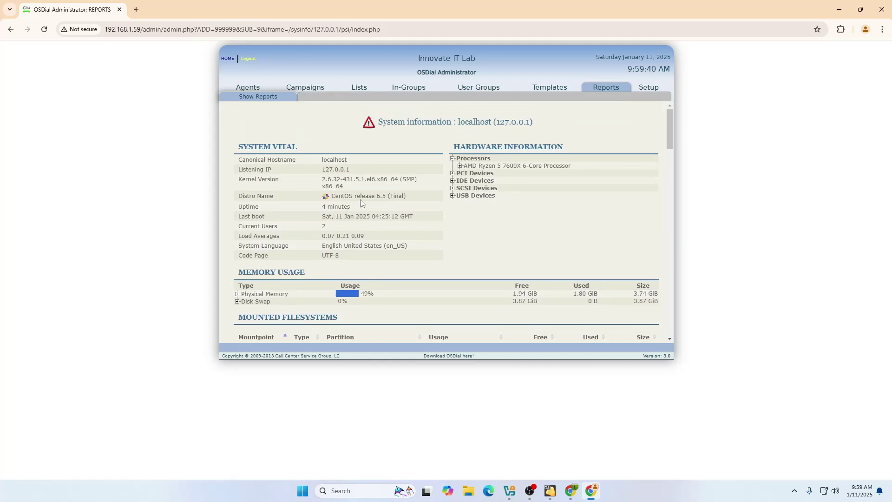
{"action": "scroll", "coordinate": [361, 203], "scroll_direction": "down", "scroll_amount": 2}
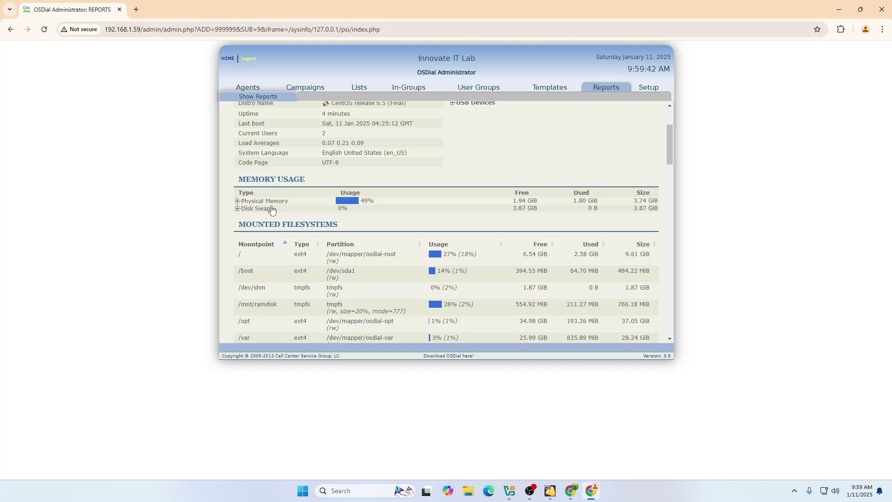
{"action": "left_click", "coordinate": [238, 209]}
{"action": "scroll", "coordinate": [246, 186], "scroll_direction": "down", "scroll_amount": 2}
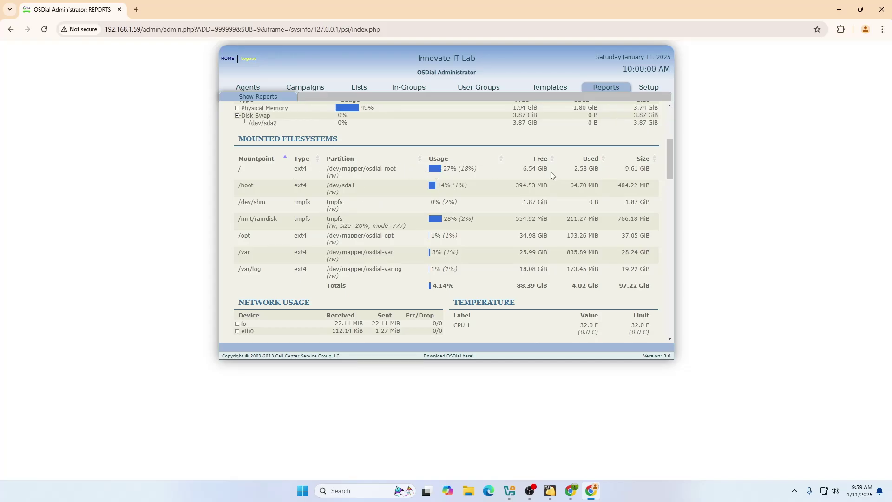
{"action": "scroll", "coordinate": [552, 175], "scroll_direction": "down", "scroll_amount": 3}
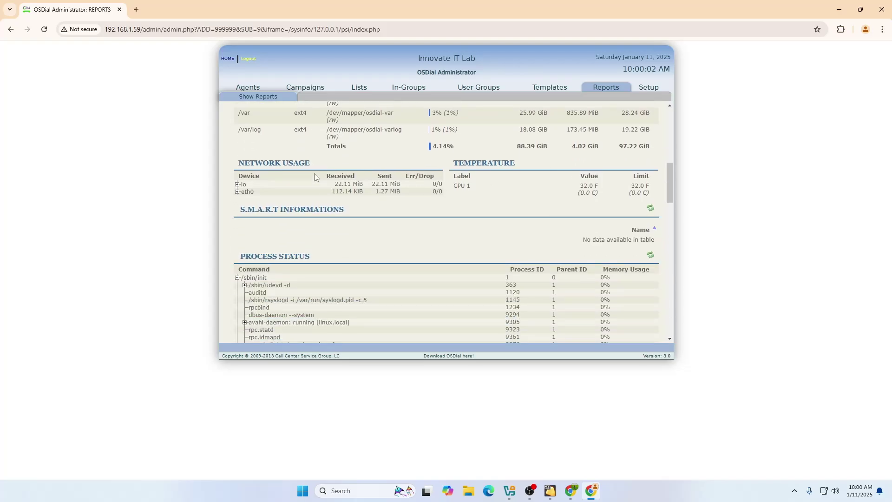
Expand the eth0 network details and the warning details, then go to the Agents list.
{"action": "left_click", "coordinate": [237, 193]}
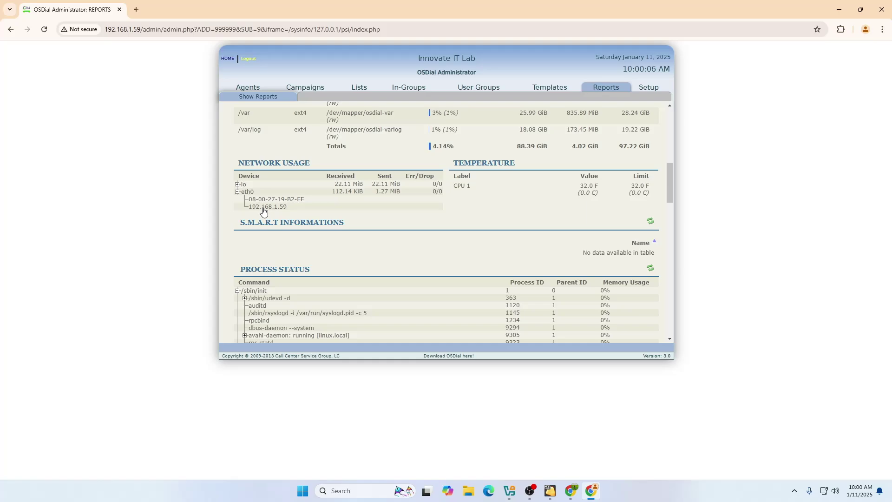
{"action": "scroll", "coordinate": [301, 221], "scroll_direction": "down", "scroll_amount": 2}
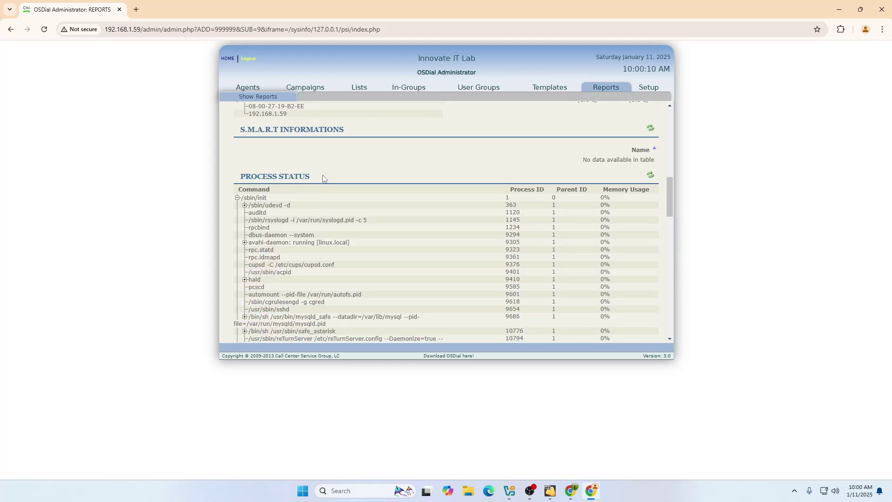
{"action": "scroll", "coordinate": [324, 178], "scroll_direction": "down", "scroll_amount": 1}
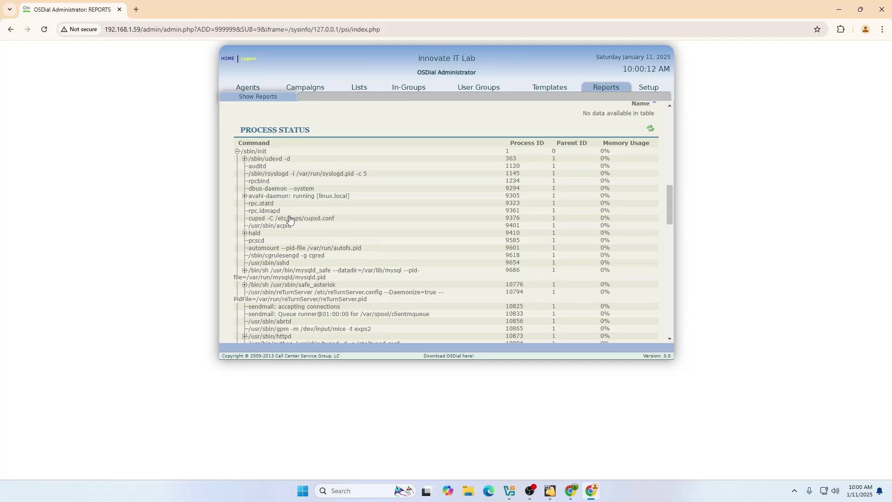
{"action": "scroll", "coordinate": [290, 220], "scroll_direction": "down", "scroll_amount": 6}
{"action": "scroll", "coordinate": [290, 220], "scroll_direction": "up", "scroll_amount": 7}
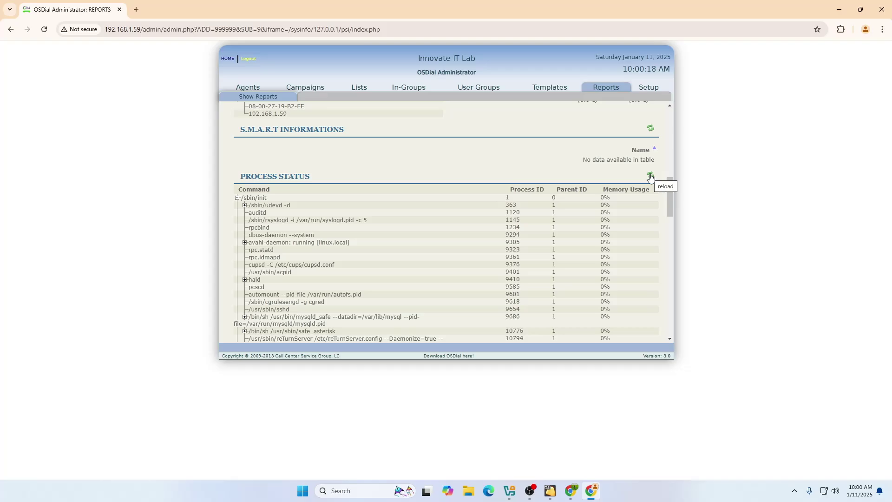
{"action": "scroll", "coordinate": [650, 179], "scroll_direction": "down", "scroll_amount": 20}
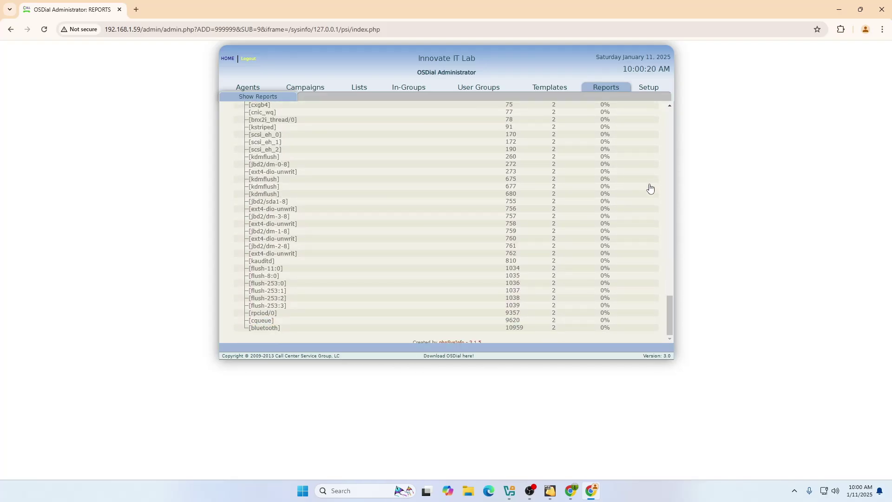
{"action": "scroll", "coordinate": [563, 277], "scroll_direction": "up", "scroll_amount": 20}
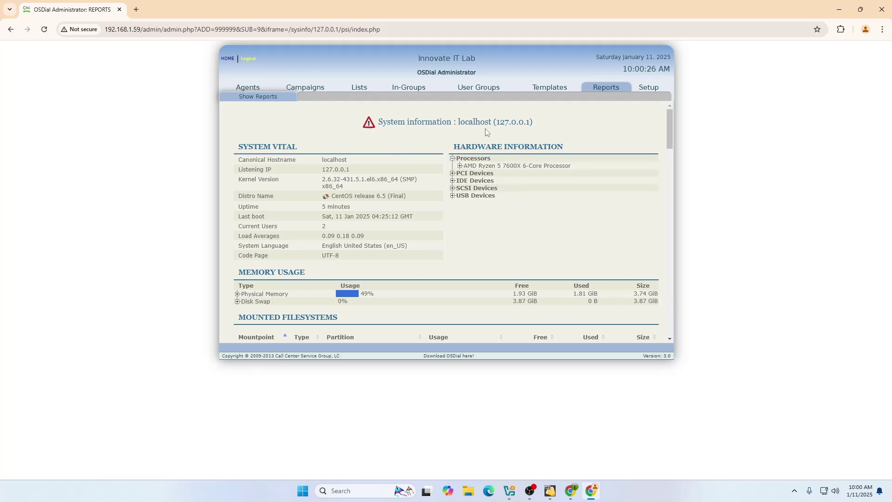
{"action": "left_click", "coordinate": [369, 124]}
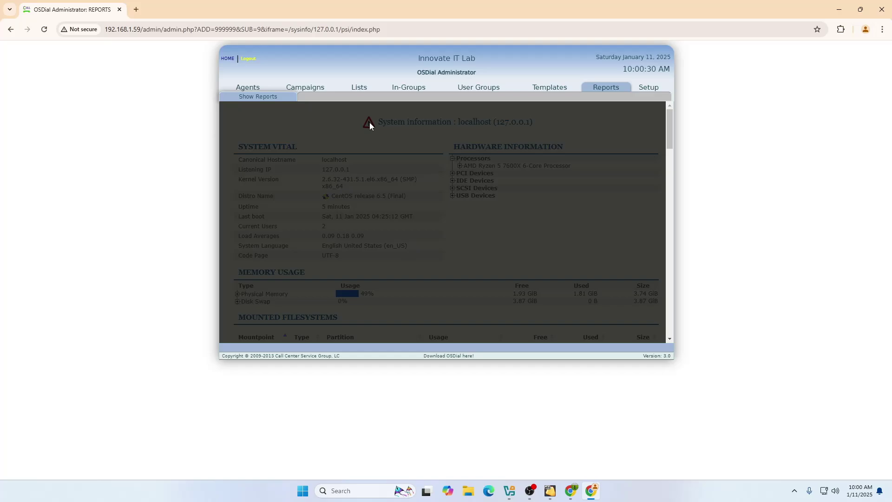
{"action": "left_click", "coordinate": [314, 88]}
{"action": "left_click", "coordinate": [231, 91]}
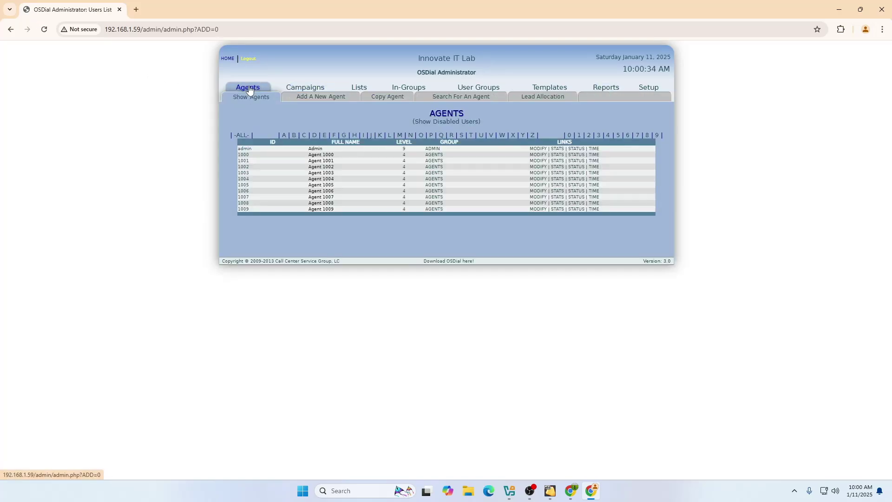